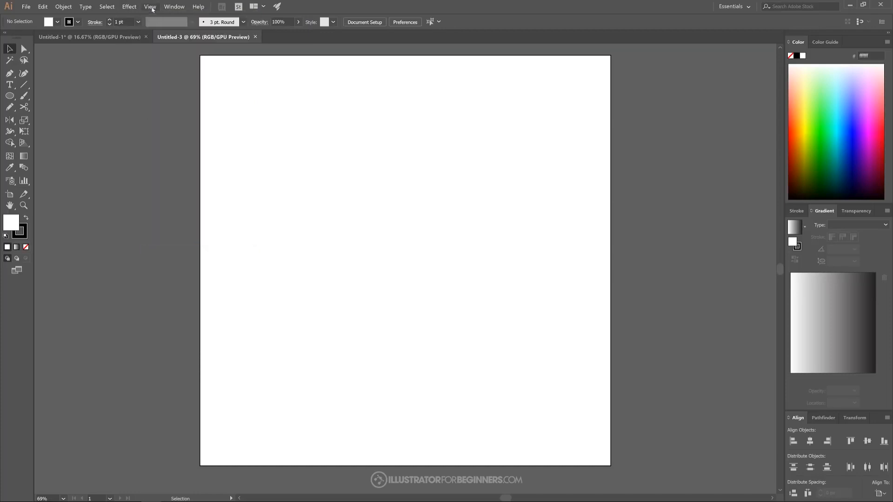
{"action": "left_click", "coordinate": [151, 6]}
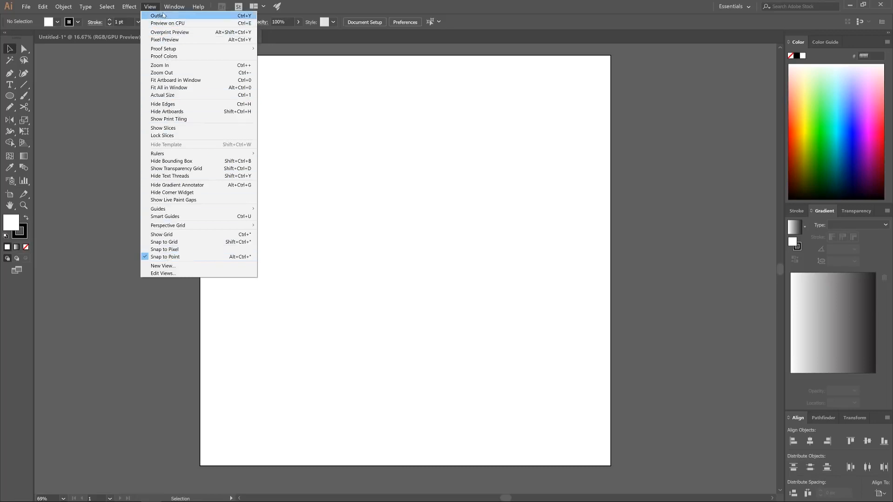
{"action": "mouse_move", "coordinate": [169, 6]}
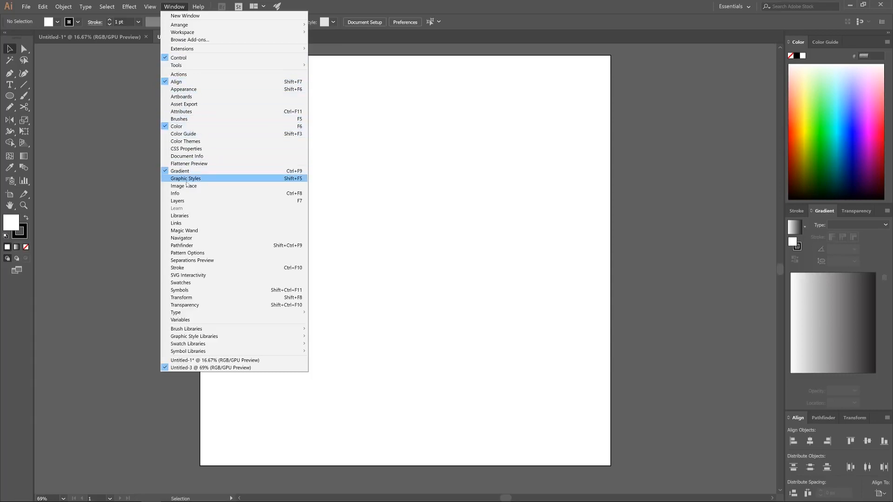
{"action": "left_click", "coordinate": [179, 7]}
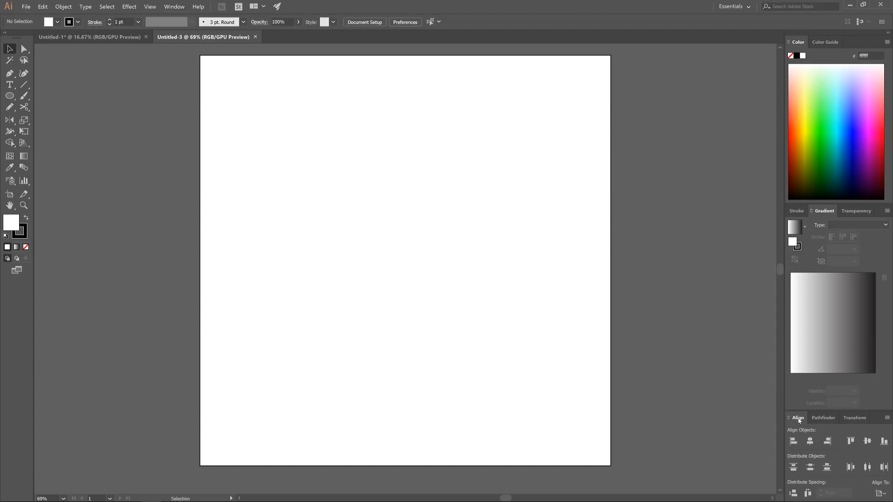
{"action": "left_click", "coordinate": [880, 492]}
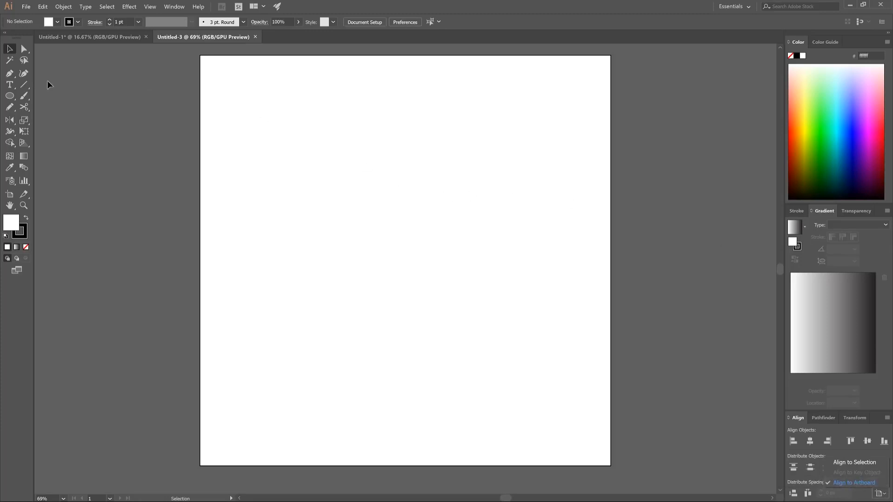
Draw a circle about 522 px in diameter near the middle of the artboard with the Ellipse tool
{"action": "left_click_drag", "start_coordinate": [10, 95], "coordinate": [29, 96]}
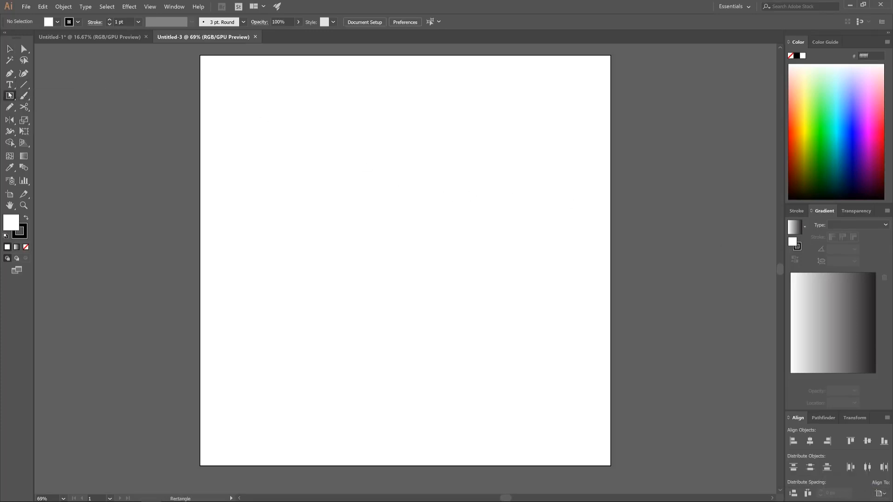
{"action": "left_click", "coordinate": [9, 96]}
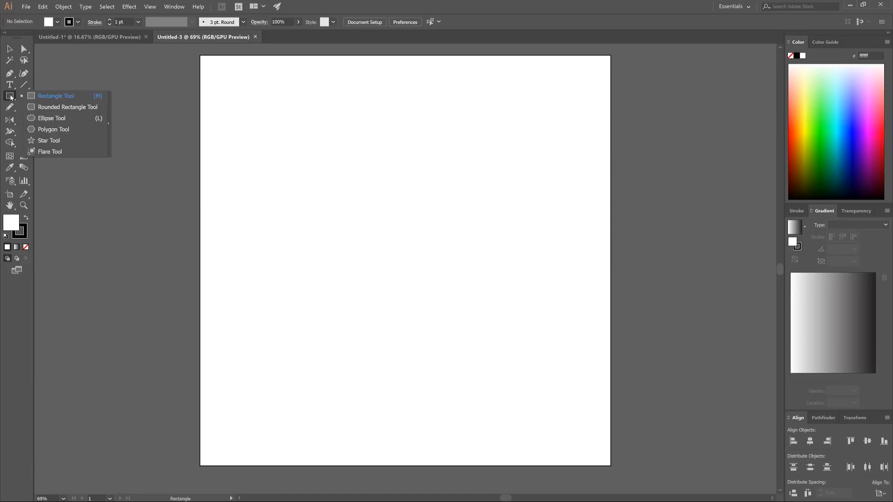
{"action": "left_click", "coordinate": [42, 118]}
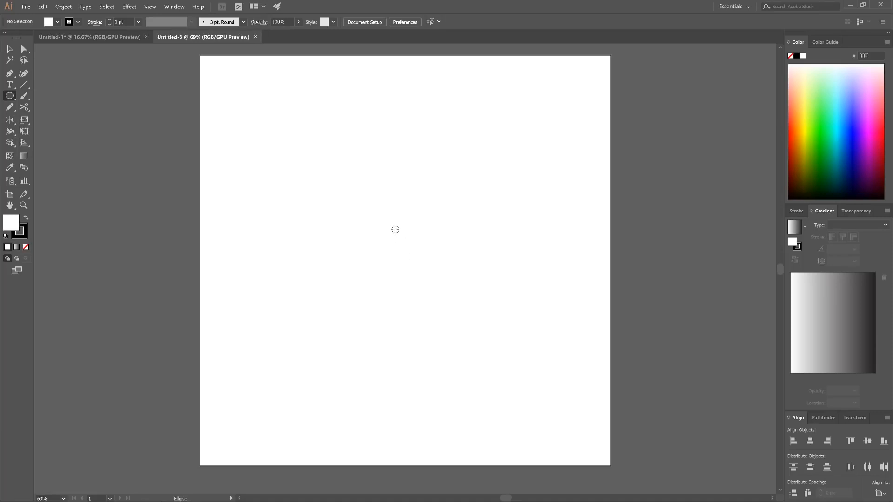
{"action": "left_click_drag", "start_coordinate": [395, 230], "coordinate": [480, 313]}
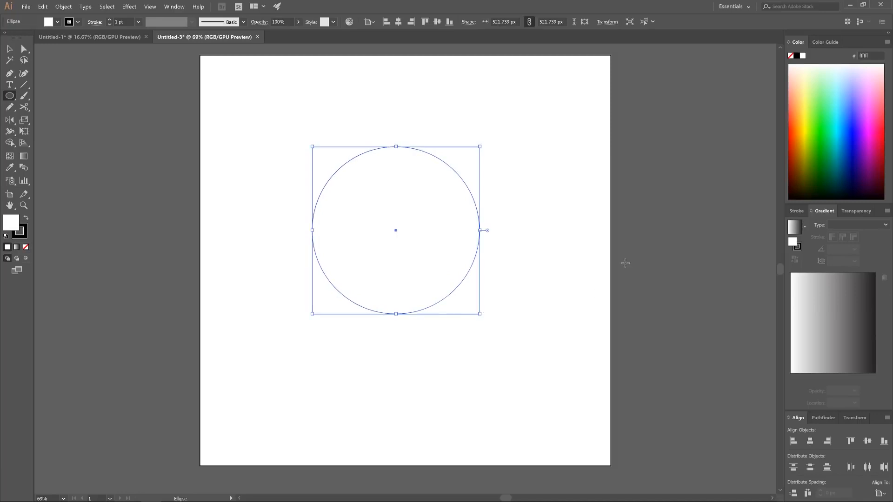
Give the circle no stroke and a black fill at 51% opacity
{"action": "left_click", "coordinate": [78, 22]}
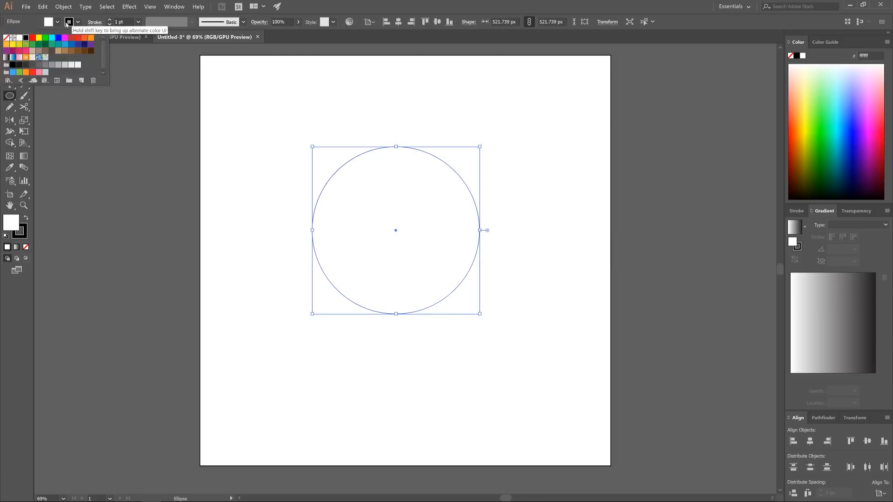
{"action": "left_click", "coordinate": [7, 39]}
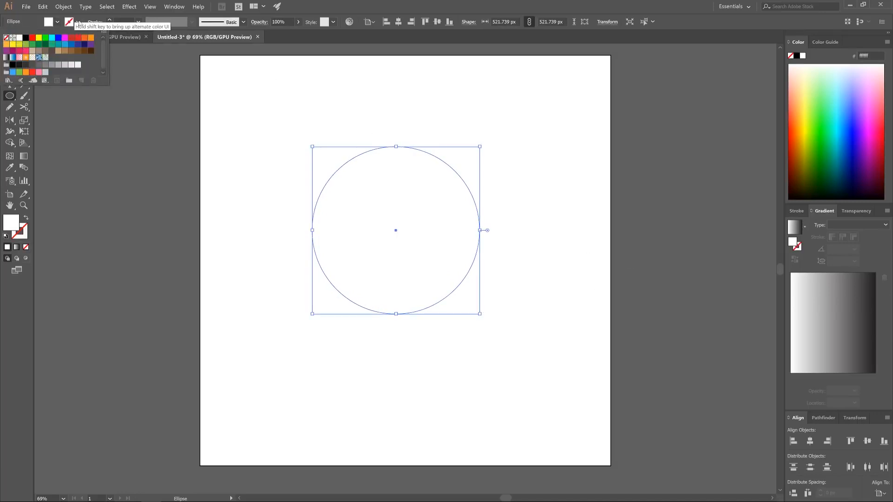
{"action": "left_click", "coordinate": [60, 22]}
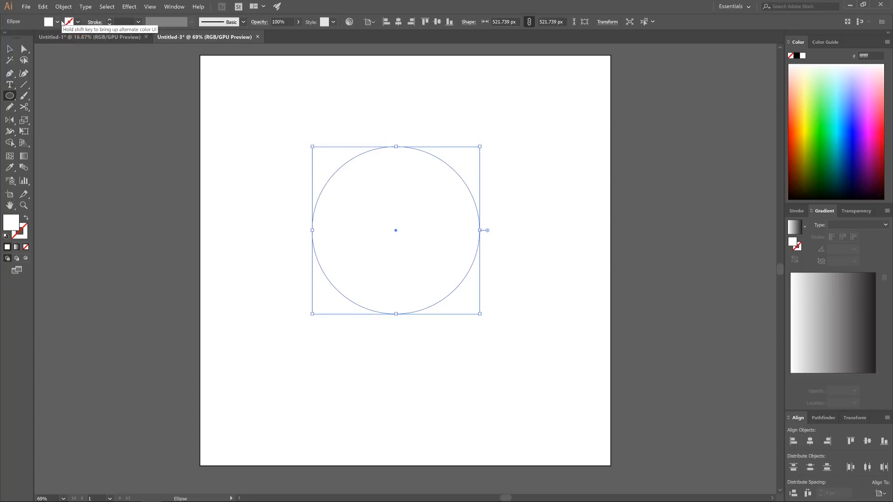
{"action": "left_click", "coordinate": [796, 56]}
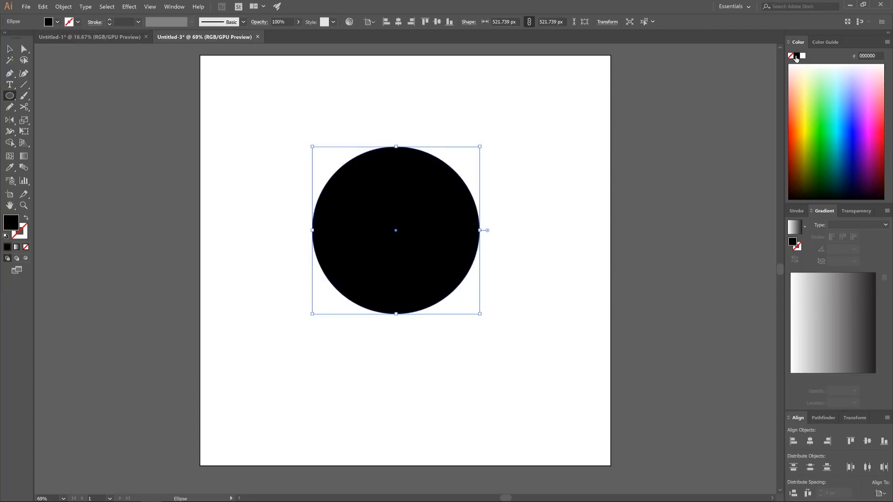
{"action": "left_click", "coordinate": [298, 24]}
{"action": "left_click_drag", "start_coordinate": [298, 33], "coordinate": [280, 35]}
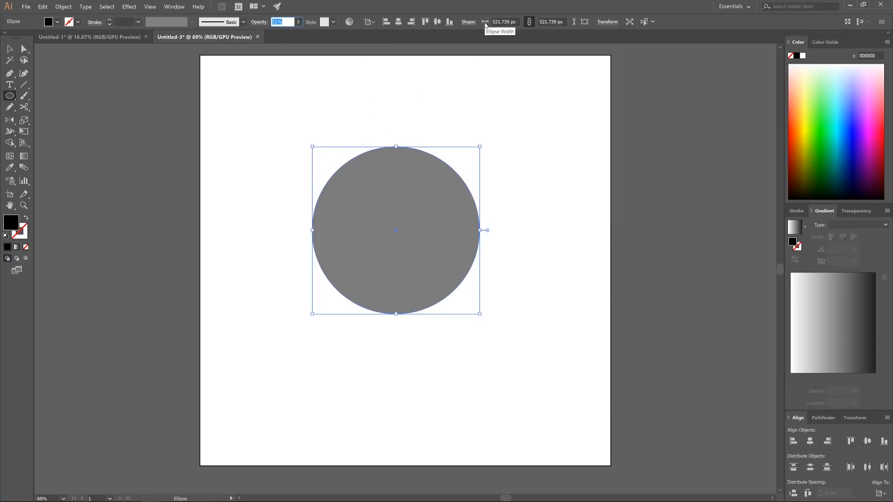
Resize the circle to 300 px with constrained proportions and center it horizontally and vertically on the artboard
{"action": "left_click", "coordinate": [529, 23]}
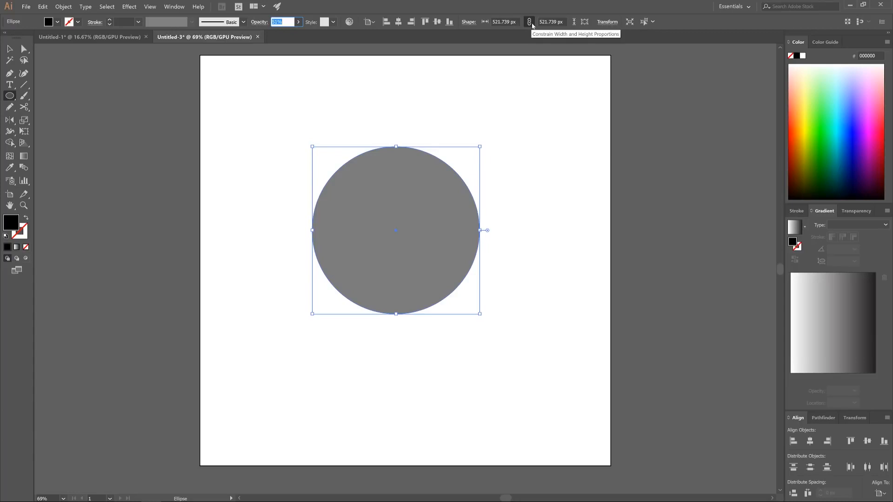
{"action": "left_click", "coordinate": [498, 22]}
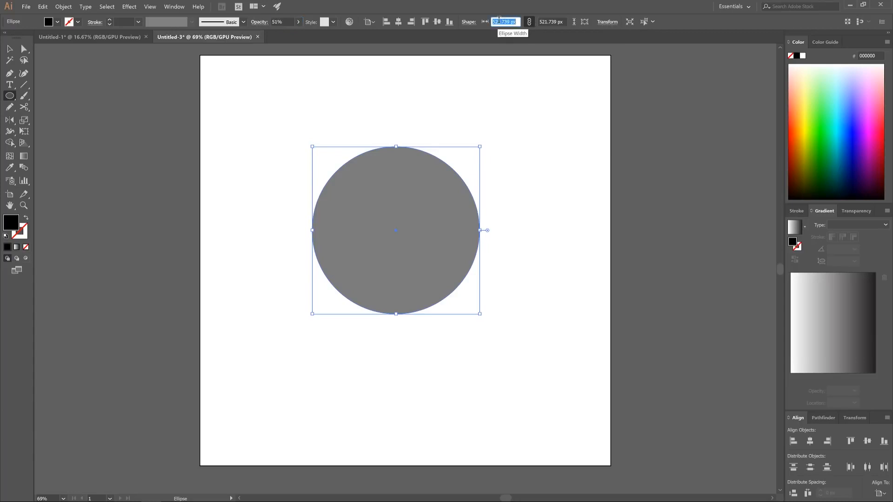
{"action": "type", "text": "300"}
{"action": "key", "text": "Return"}
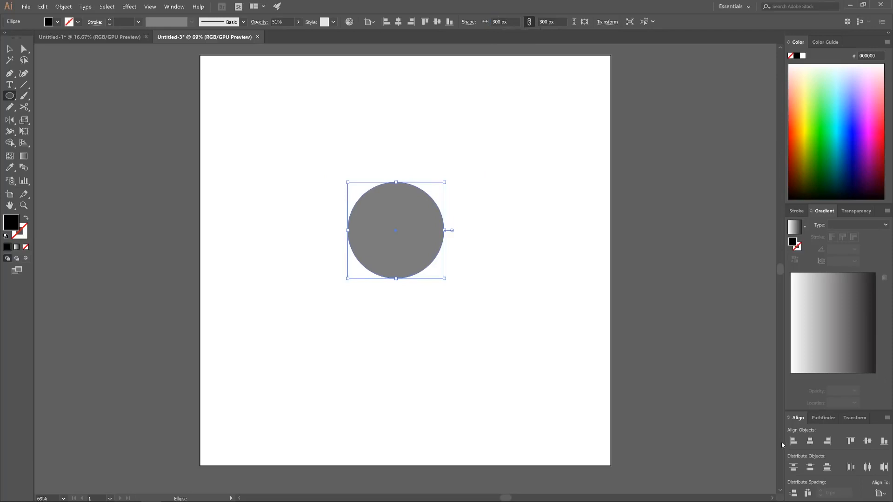
{"action": "left_click", "coordinate": [810, 441]}
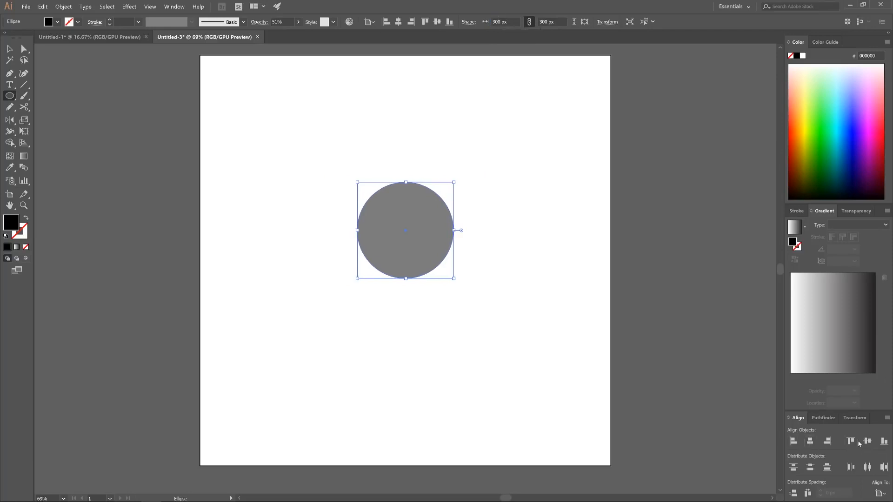
{"action": "left_click", "coordinate": [867, 441]}
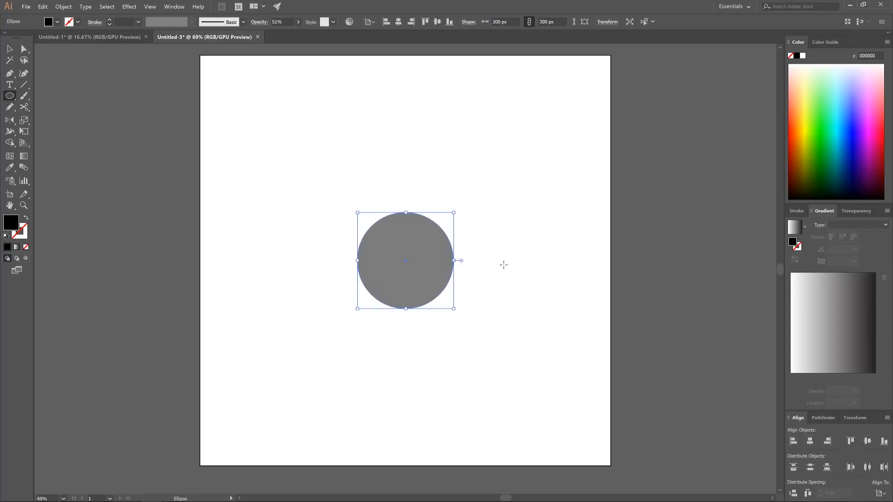
Duplicate the circle, resize the copy to 150 px with constrained proportions, and center it on the artboard
{"action": "left_click", "coordinate": [11, 49]}
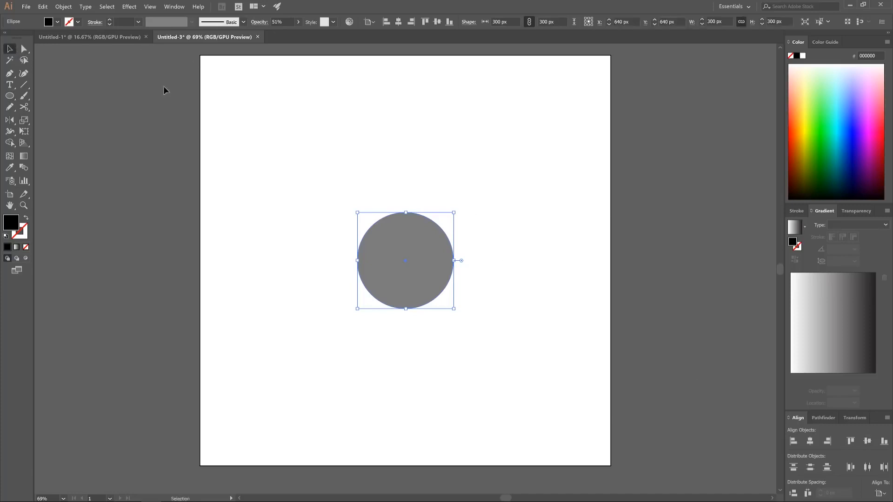
{"action": "left_click_drag", "start_coordinate": [405, 242], "coordinate": [524, 267]}
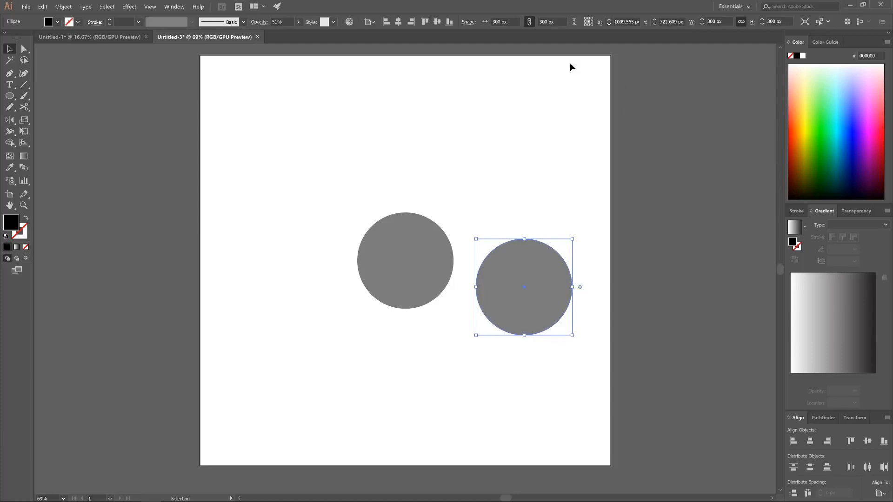
{"action": "left_click", "coordinate": [718, 21]}
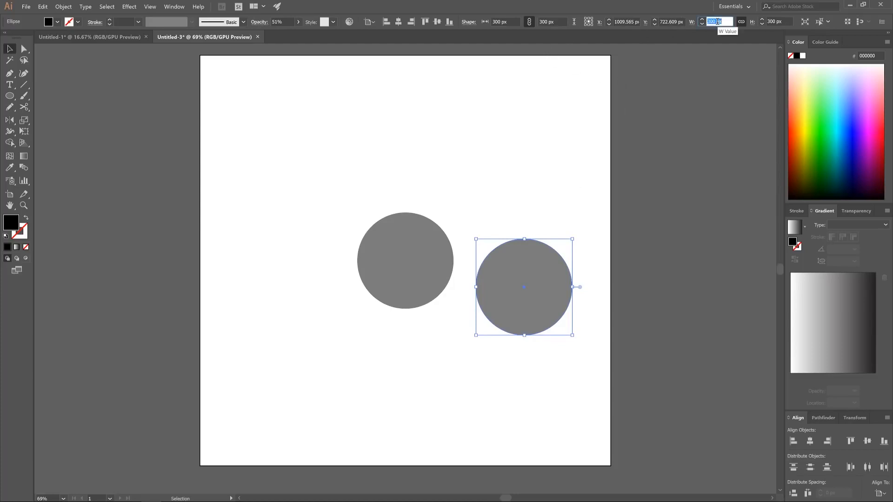
{"action": "type", "text": "150"}
{"action": "key", "text": "Return"}
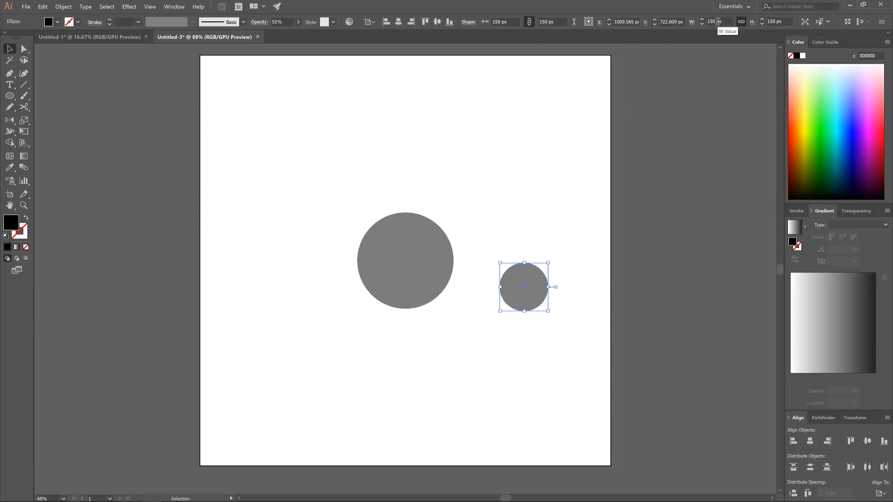
{"action": "left_click", "coordinate": [810, 441]}
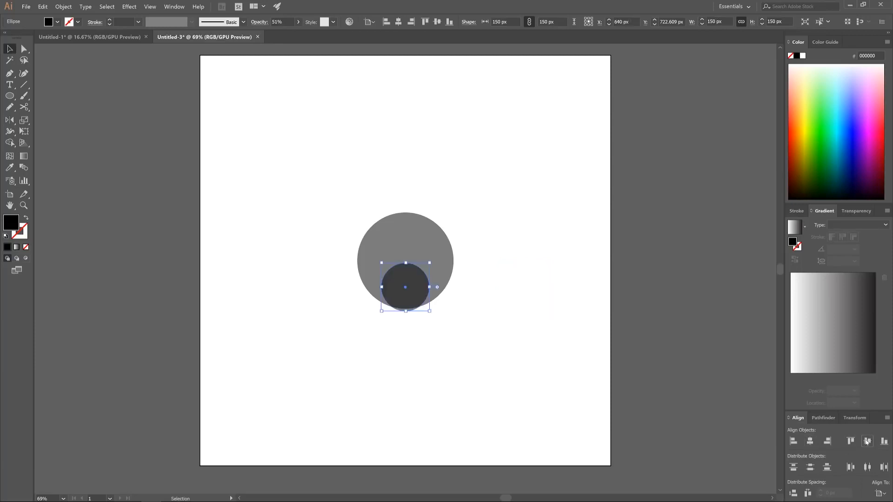
{"action": "left_click", "coordinate": [867, 441]}
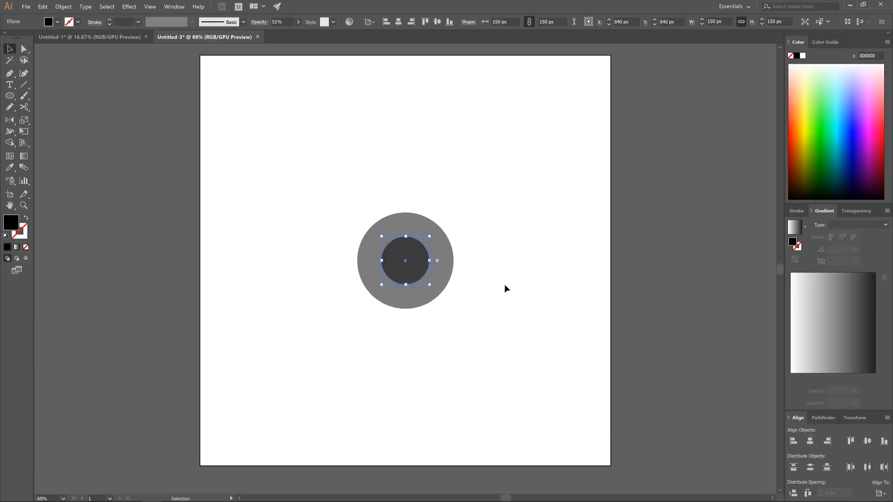
Duplicate the 150 px circle, center the copy on the artboard, and scale it upward to 225 px so it meets the large circle's top edge
{"action": "left_click_drag", "start_coordinate": [404, 255], "coordinate": [529, 292]}
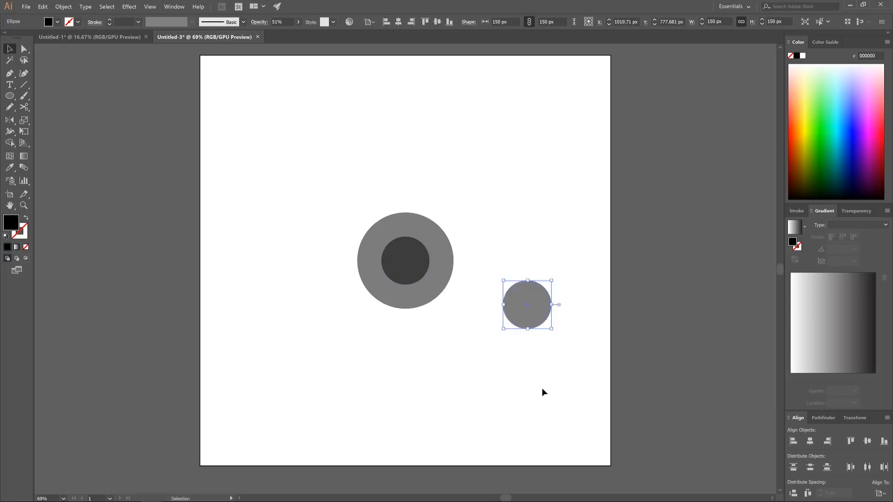
{"action": "left_click", "coordinate": [810, 441]}
{"action": "left_click", "coordinate": [868, 441]}
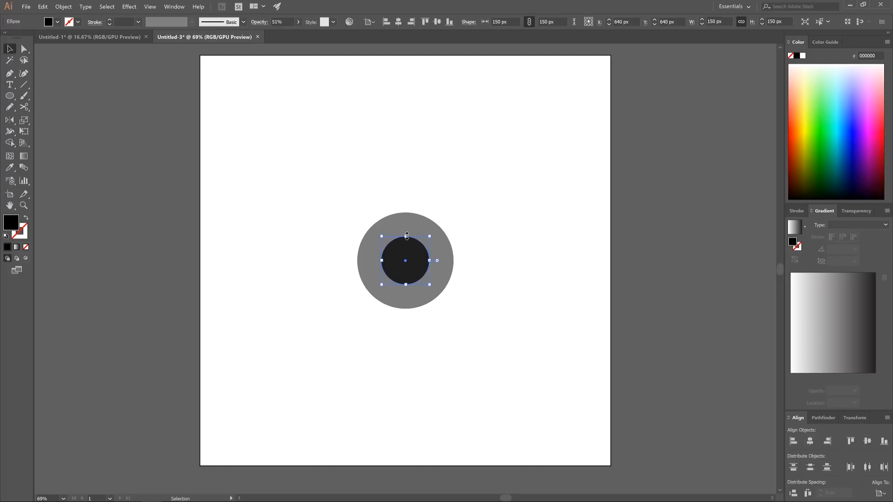
{"action": "left_click_drag", "start_coordinate": [407, 237], "coordinate": [406, 214]}
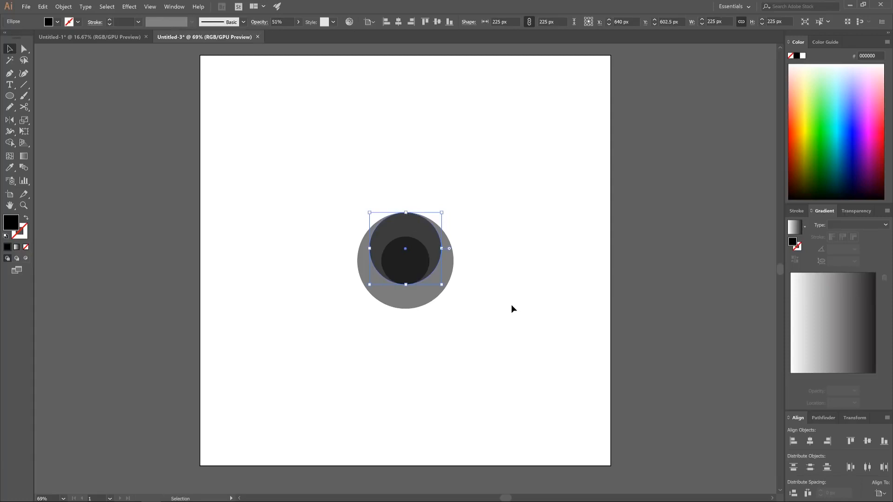
Select all three circles and remove the small inner circle's area with the Shape Builder, leaving a round hole
{"action": "left_click_drag", "start_coordinate": [500, 343], "coordinate": [318, 169]}
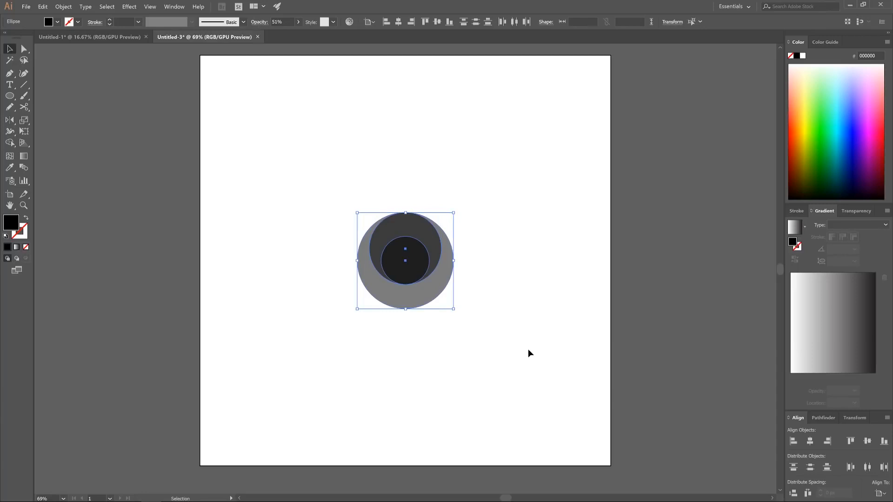
{"action": "left_click", "coordinate": [9, 143]}
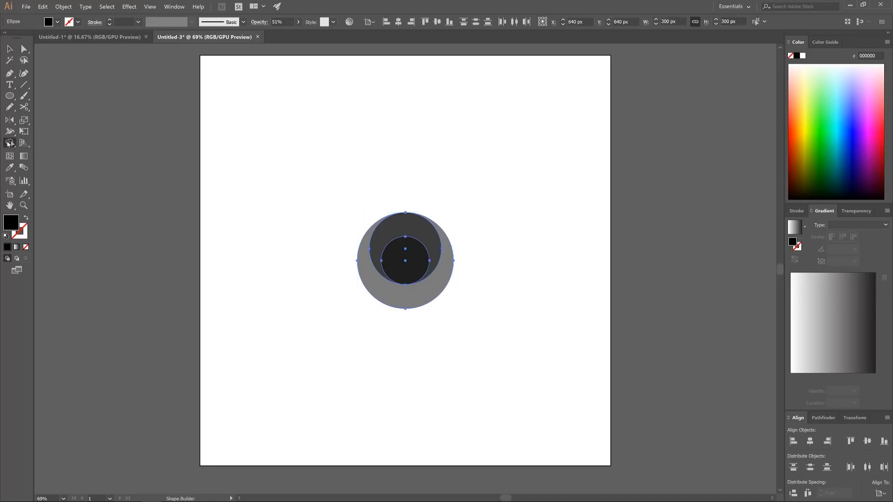
{"action": "left_click", "coordinate": [395, 262], "text": "alt"}
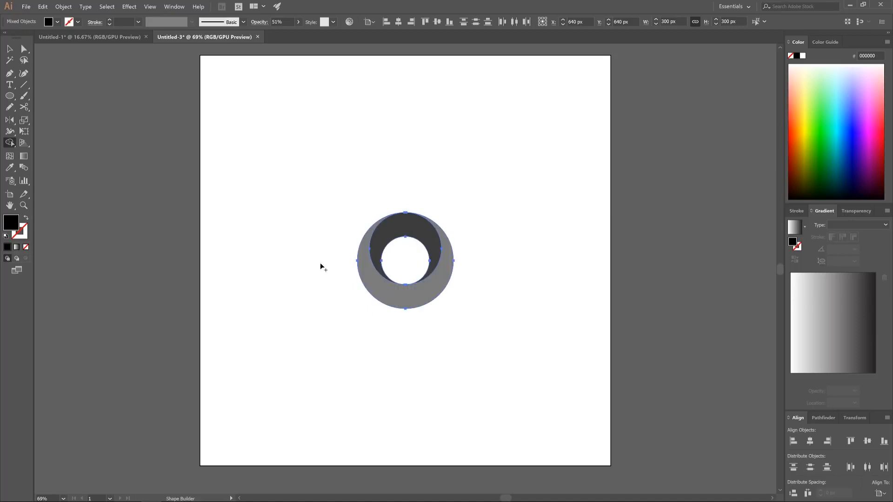
{"action": "left_click", "coordinate": [9, 49]}
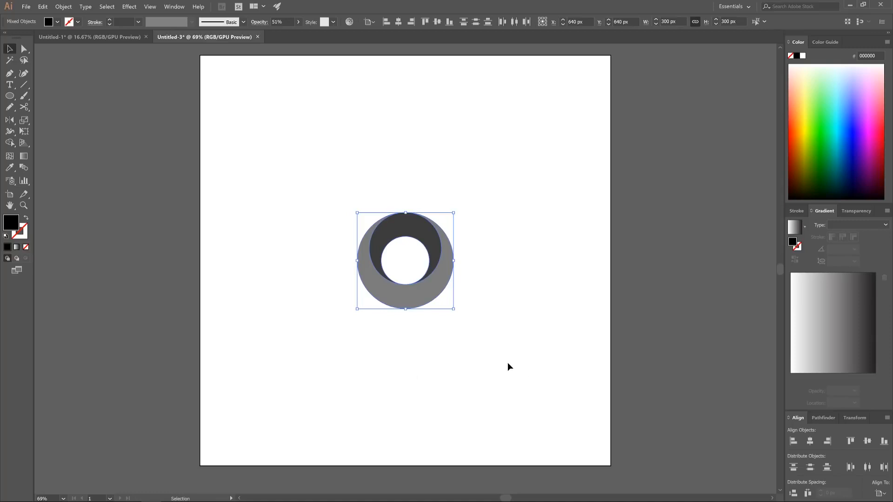
{"action": "left_click", "coordinate": [497, 242]}
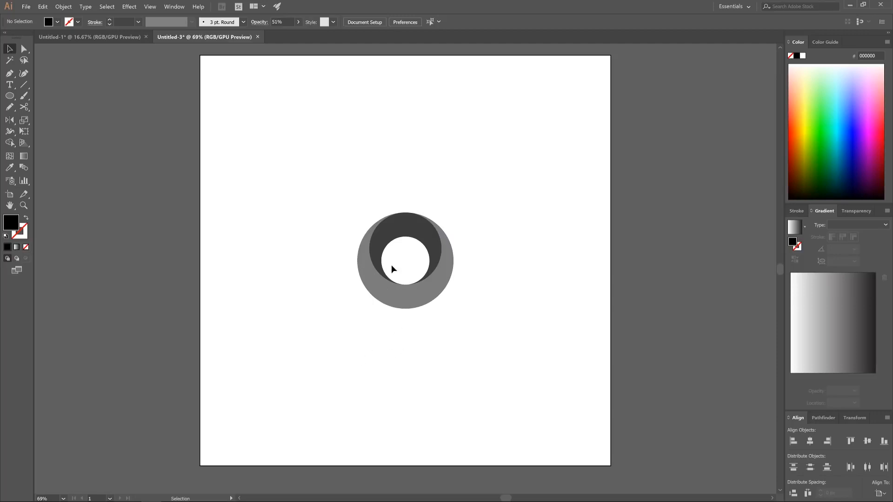
Draw a black vertical rectangle about 132 by 464 px left of the circles and set its opacity to 51%
{"action": "left_click", "coordinate": [12, 96]}
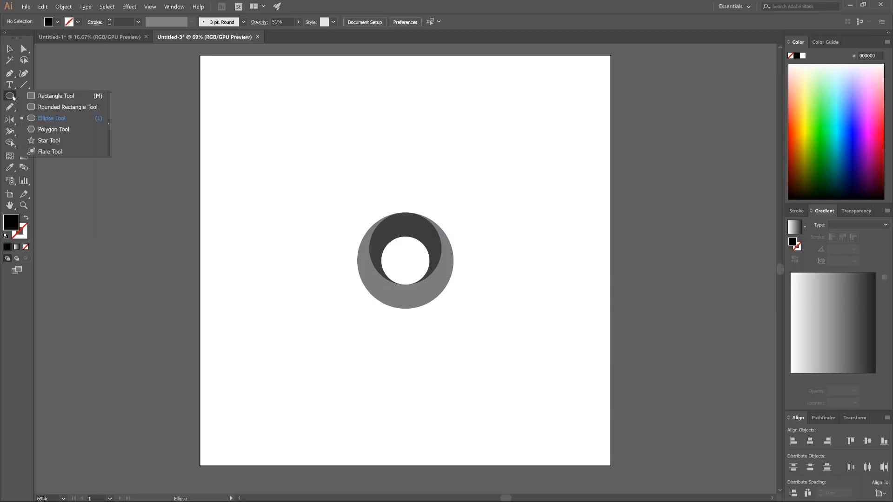
{"action": "left_click", "coordinate": [42, 99]}
{"action": "left_click_drag", "start_coordinate": [301, 232], "coordinate": [345, 381]}
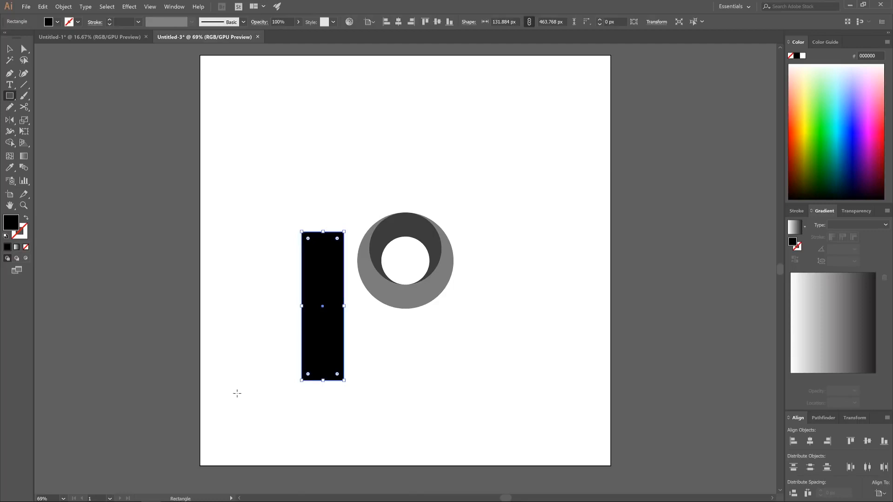
{"action": "left_click", "coordinate": [298, 22]}
{"action": "mouse_move", "coordinate": [298, 33]}
{"action": "left_mouse_down"}
{"action": "mouse_move", "coordinate": [265, 34]}
{"action": "mouse_move", "coordinate": [281, 35]}
{"action": "left_mouse_up"}
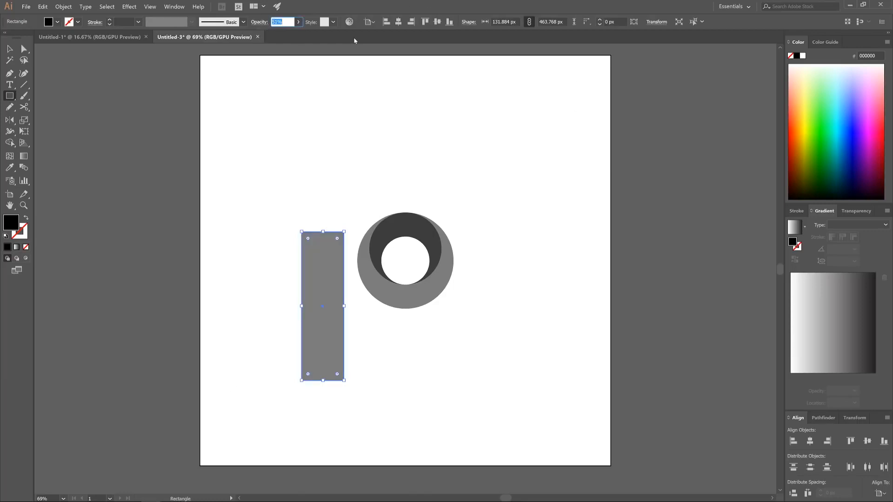
Set the rectangle's width to 150 px with constrained proportions and round its corners fully to a 75 px radius
{"action": "left_click", "coordinate": [504, 22]}
{"action": "type", "text": "150"}
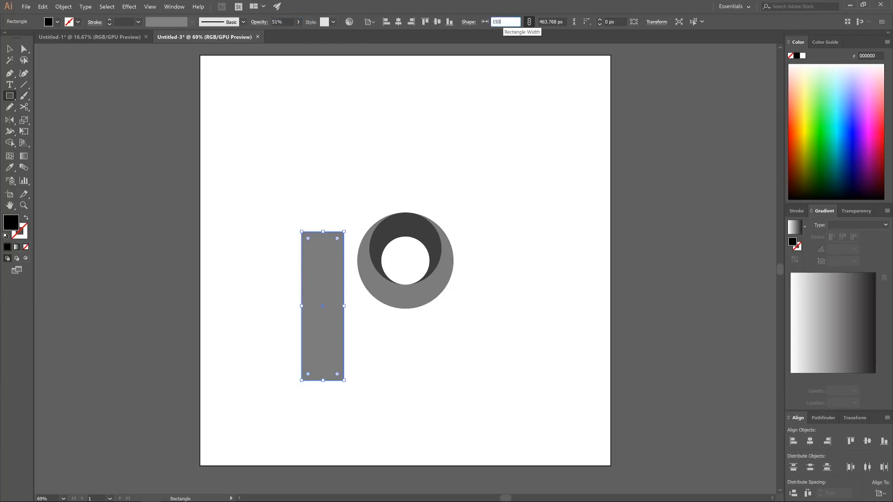
{"action": "key", "text": "Return"}
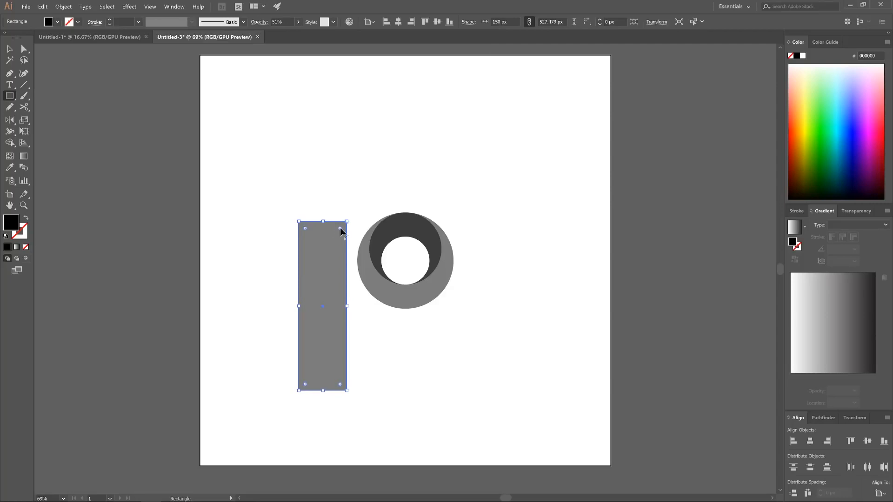
{"action": "left_click_drag", "start_coordinate": [341, 229], "coordinate": [320, 250]}
{"action": "left_click_drag", "start_coordinate": [321, 250], "coordinate": [321, 247]}
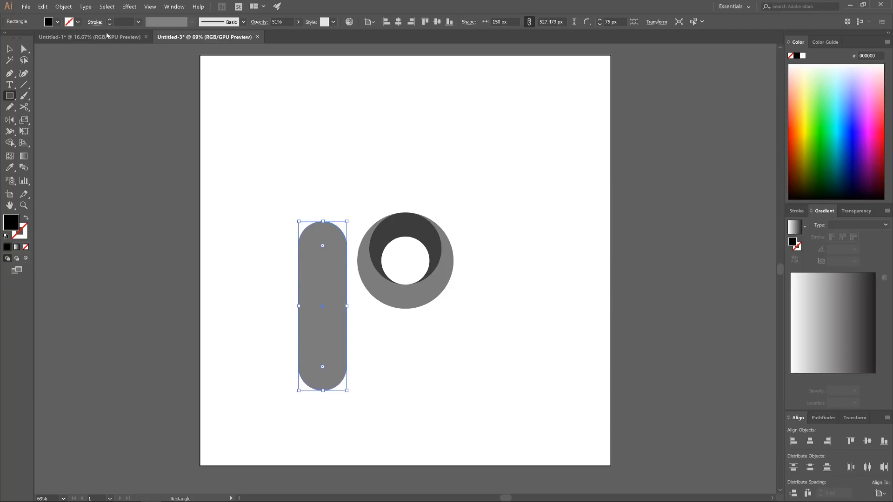
Move the rounded bar so the upper end of its straight right side meets the leftmost point of the circular hole
{"action": "left_click", "coordinate": [9, 49]}
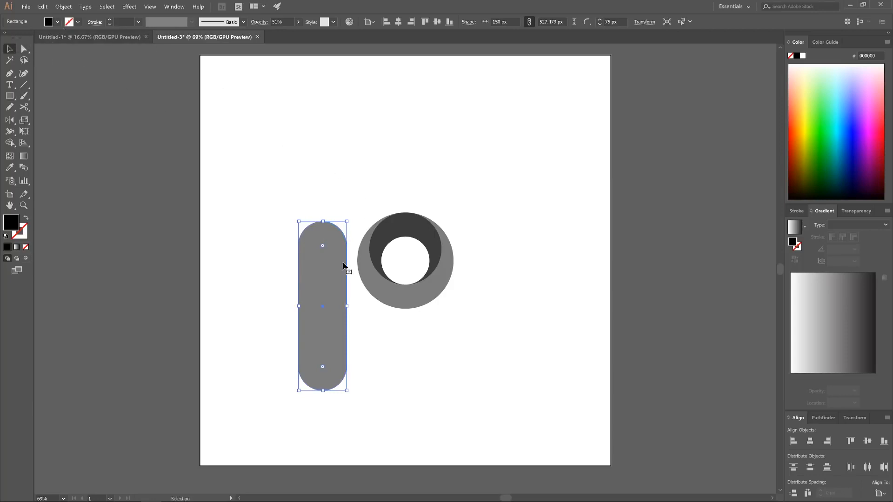
{"action": "key", "text": "a"}
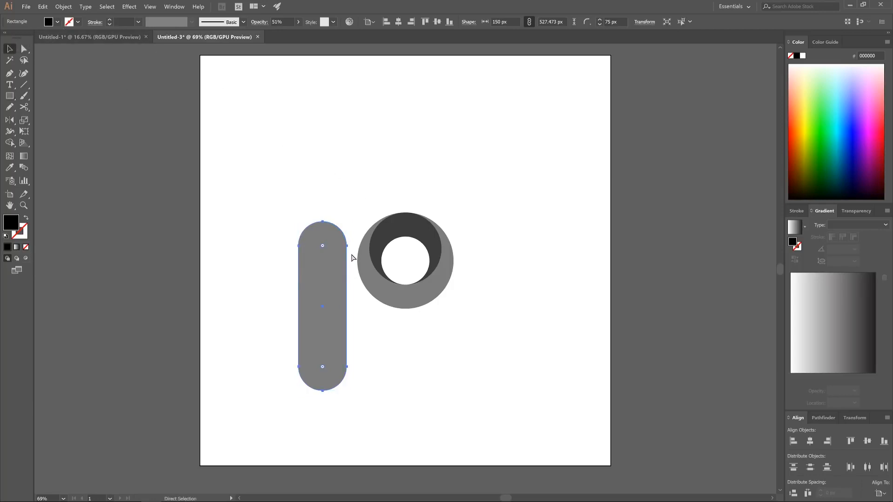
{"action": "left_click_drag", "start_coordinate": [347, 249], "coordinate": [381, 263]}
{"action": "key", "text": "v"}
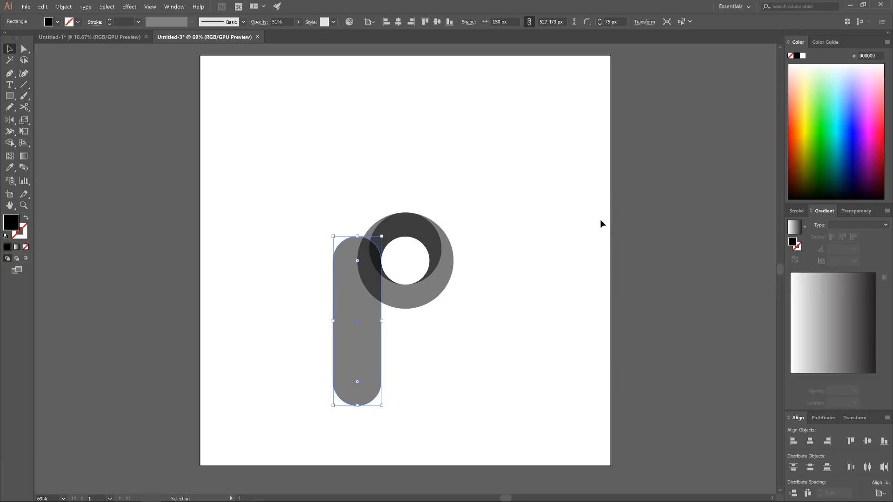
{"action": "left_click", "coordinate": [478, 126]}
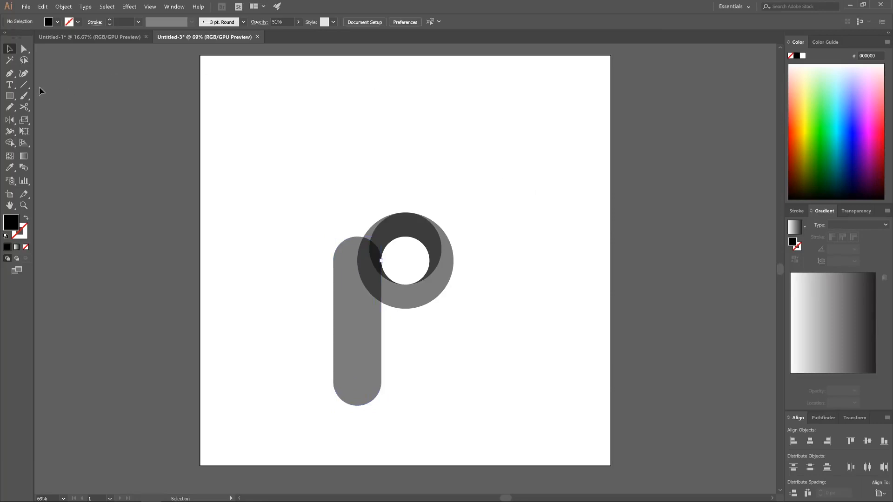
Draw a closed black Pen shape over the rounded bar's left half, with a straight vertical edge running down from the bar's top center
{"action": "left_click", "coordinate": [11, 74]}
{"action": "left_click_drag", "start_coordinate": [357, 236], "coordinate": [389, 269]}
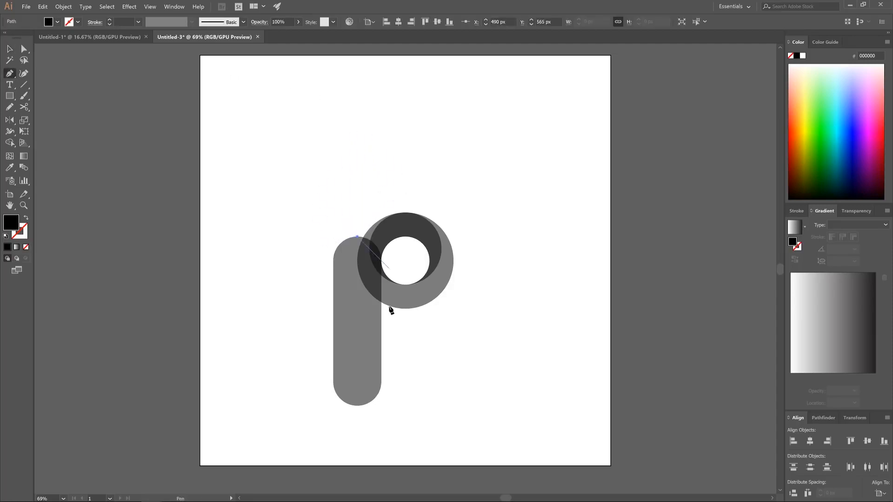
{"action": "left_click", "coordinate": [357, 427]}
{"action": "left_click", "coordinate": [336, 426]}
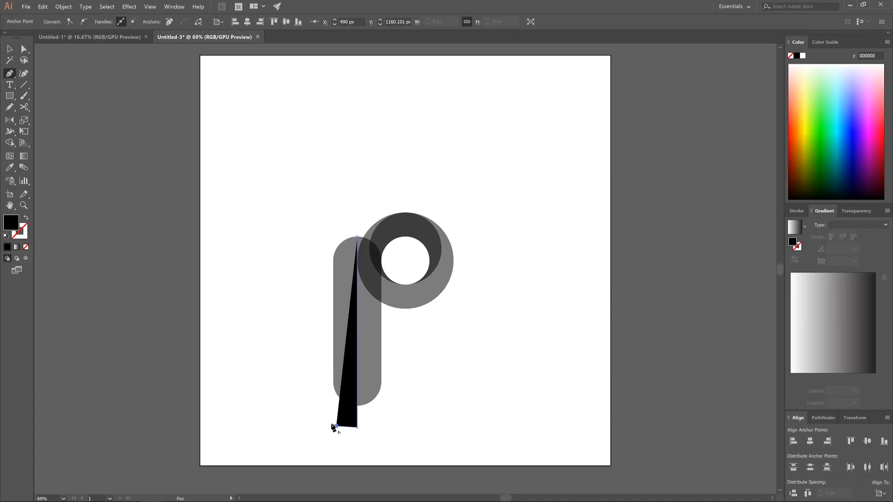
{"action": "left_click", "coordinate": [321, 418]}
{"action": "left_click_drag", "start_coordinate": [303, 395], "coordinate": [284, 354]}
{"action": "left_click", "coordinate": [279, 295]}
{"action": "left_click", "coordinate": [287, 243]}
{"action": "left_click", "coordinate": [303, 209]}
{"action": "left_click", "coordinate": [349, 203]}
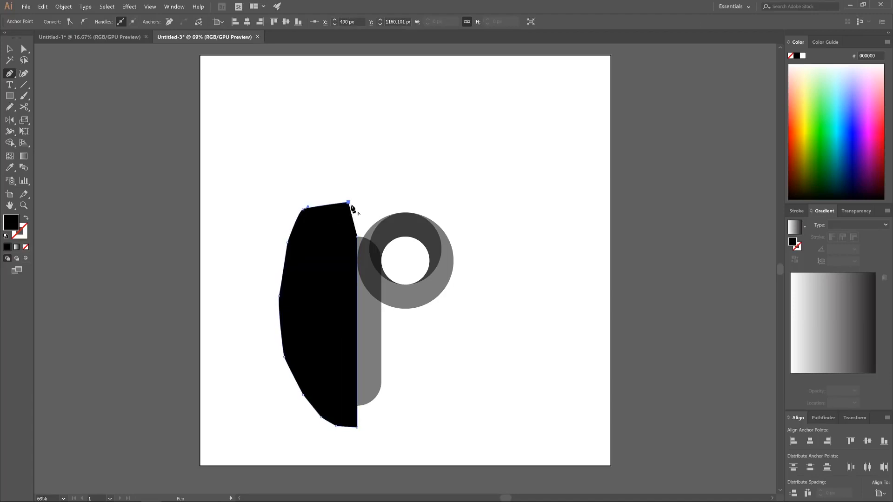
{"action": "left_click", "coordinate": [355, 212]}
{"action": "left_click", "coordinate": [357, 237]}
Subtract the black pen shape from the rounded bar with Pathfinder's Minus Front, leaving the bar's right half
{"action": "left_click", "coordinate": [10, 49]}
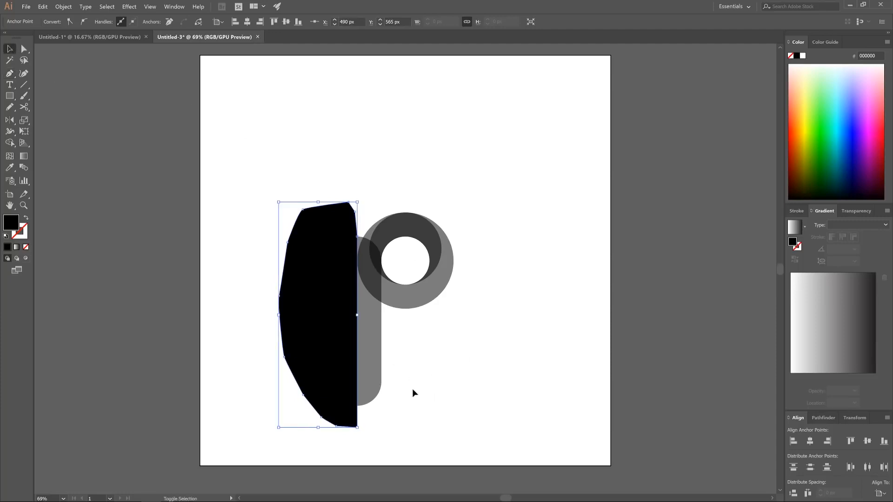
{"action": "left_click", "coordinate": [373, 350], "text": "shift"}
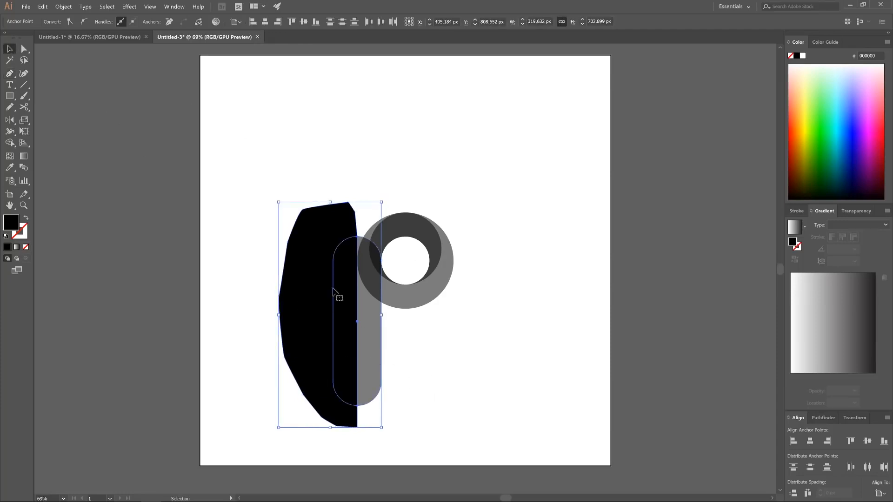
{"action": "left_click", "coordinate": [822, 418]}
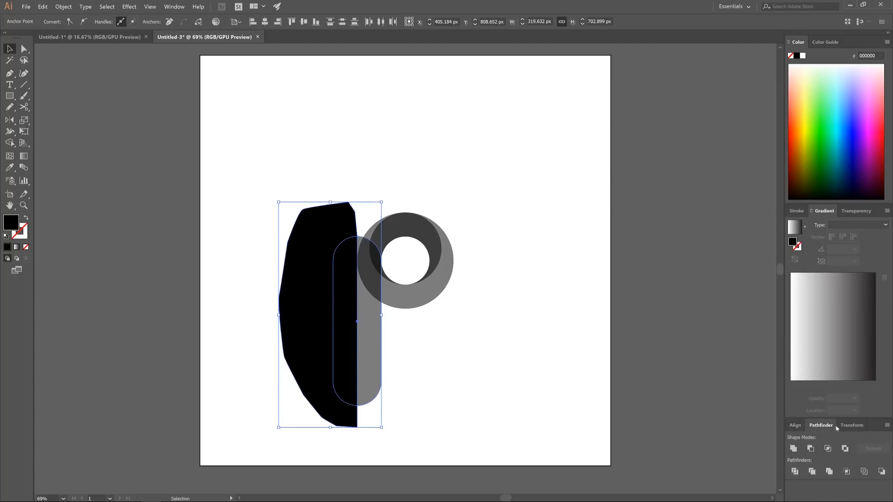
{"action": "left_click", "coordinate": [174, 7]}
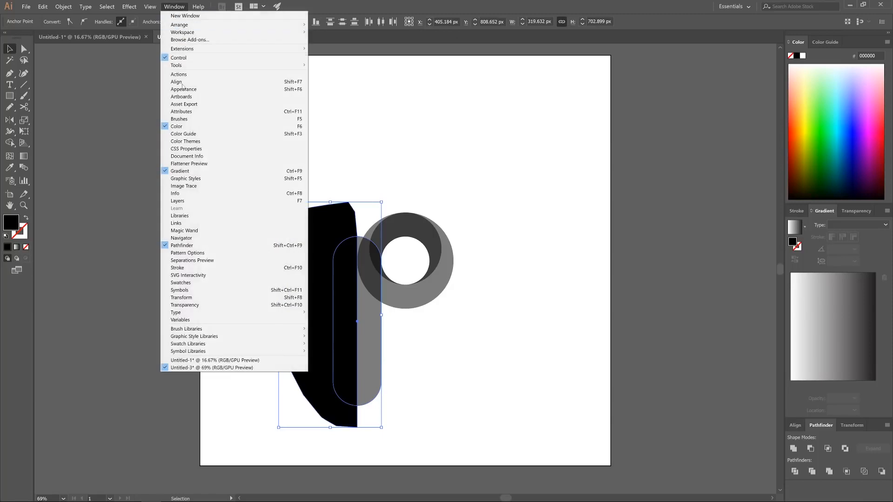
{"action": "left_click", "coordinate": [175, 7]}
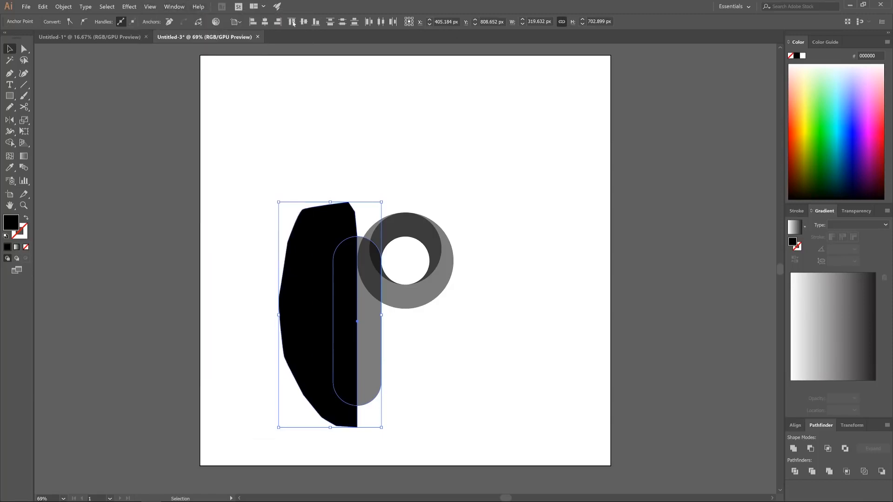
{"action": "left_click", "coordinate": [810, 450]}
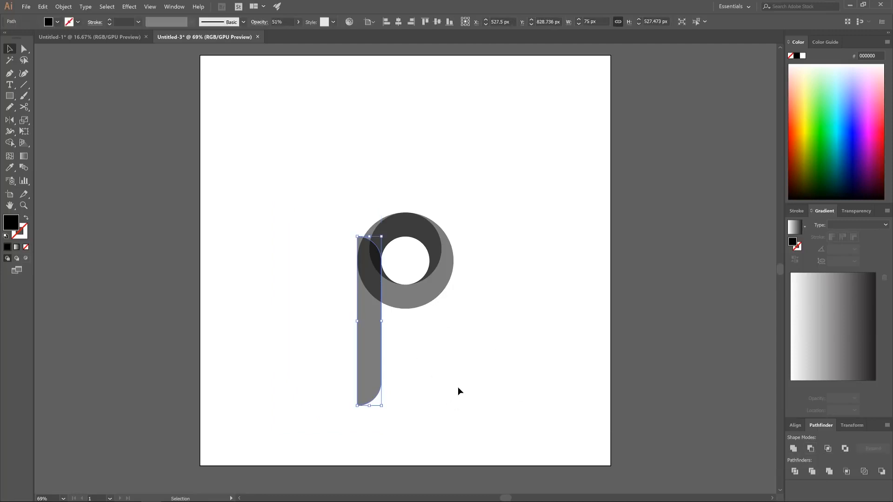
Shorten the half bar to about 325 px tall by moving its lower anchor points straight up
{"action": "left_click", "coordinate": [22, 50]}
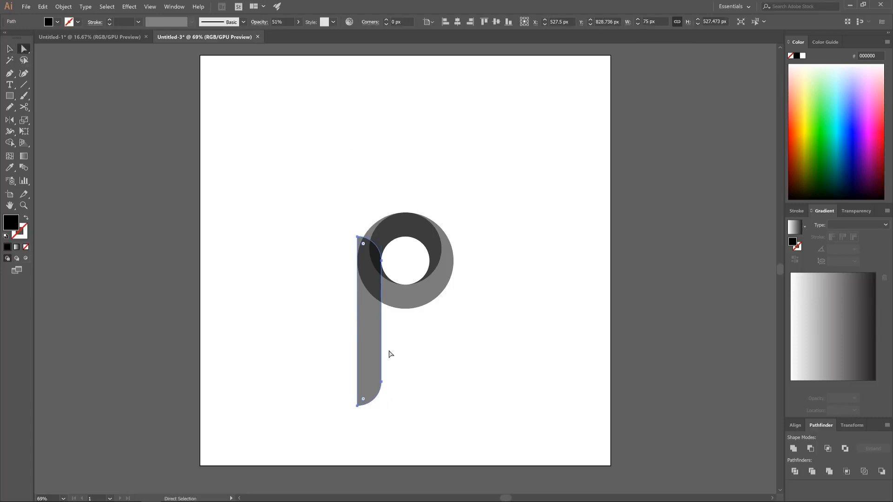
{"action": "left_click_drag", "start_coordinate": [413, 417], "coordinate": [315, 365]}
{"action": "left_click_drag", "start_coordinate": [384, 386], "coordinate": [382, 321]}
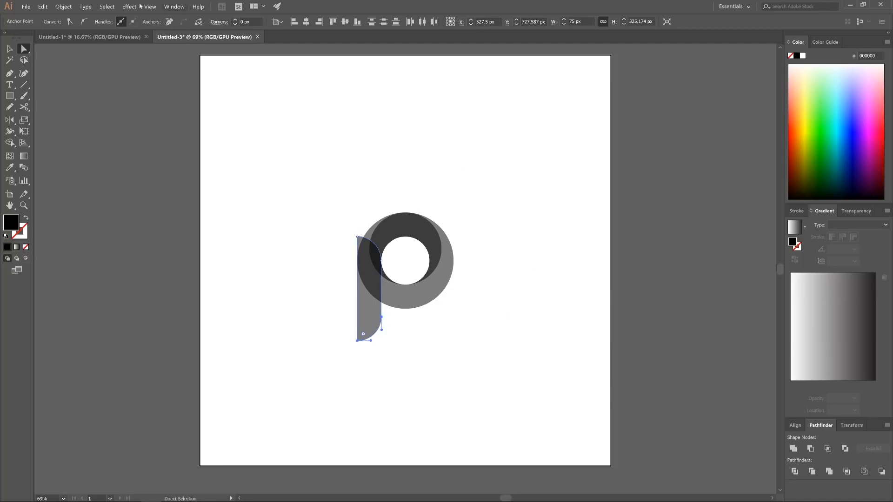
{"action": "left_click", "coordinate": [10, 49]}
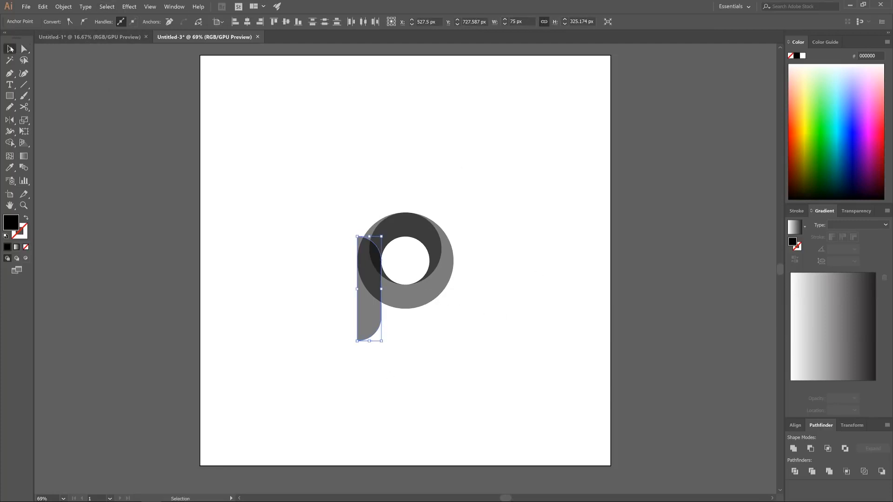
With the Shape Builder, remove the stem's corner outside the ring and merge the remaining regions into a hooked stem and a lower-right crescent
{"action": "left_click_drag", "start_coordinate": [507, 363], "coordinate": [305, 191]}
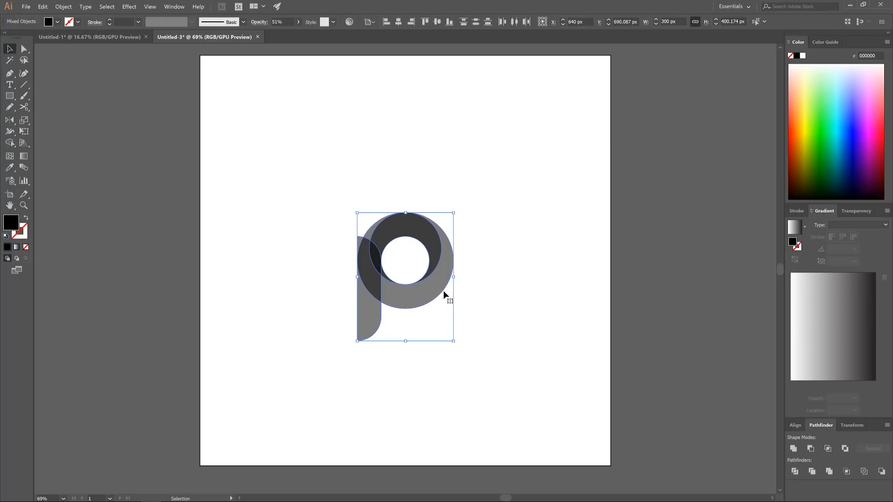
{"action": "scroll", "coordinate": [417, 305], "scroll_direction": "up", "scroll_amount": 3}
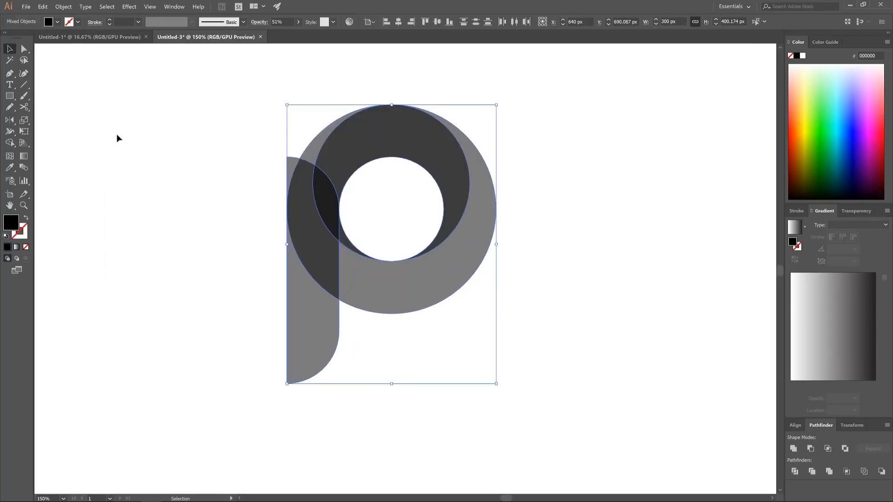
{"action": "left_click", "coordinate": [10, 143]}
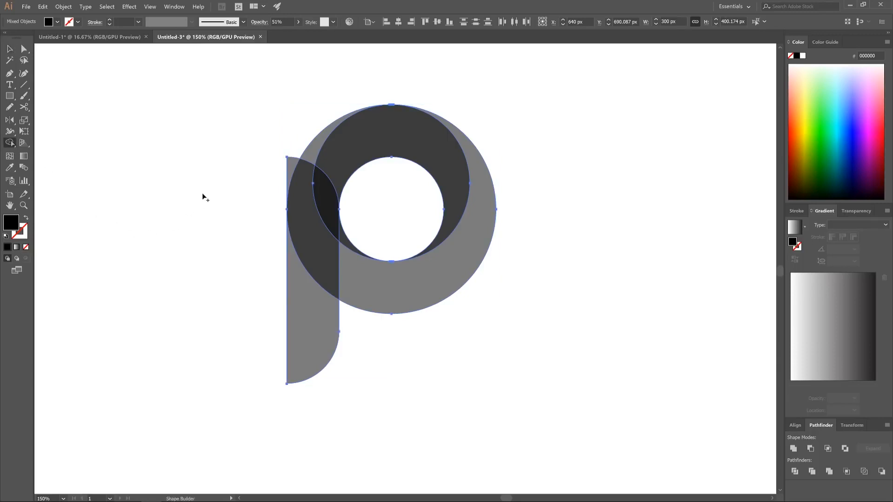
{"action": "left_click", "coordinate": [293, 165], "text": "alt"}
{"action": "mouse_move", "coordinate": [320, 339]}
{"action": "left_mouse_down"}
{"action": "mouse_move", "coordinate": [320, 188]}
{"action": "mouse_move", "coordinate": [328, 149]}
{"action": "mouse_move", "coordinate": [342, 144]}
{"action": "left_mouse_up"}
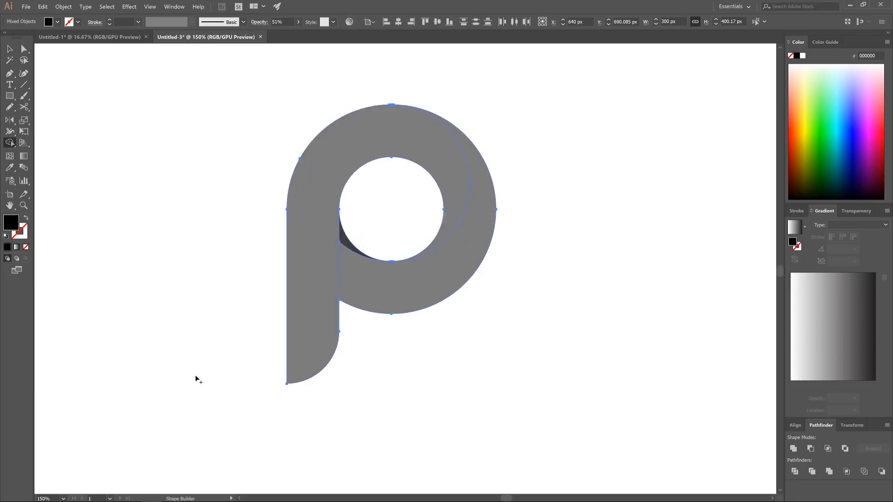
{"action": "left_click", "coordinate": [346, 282]}
{"action": "left_click", "coordinate": [359, 273]}
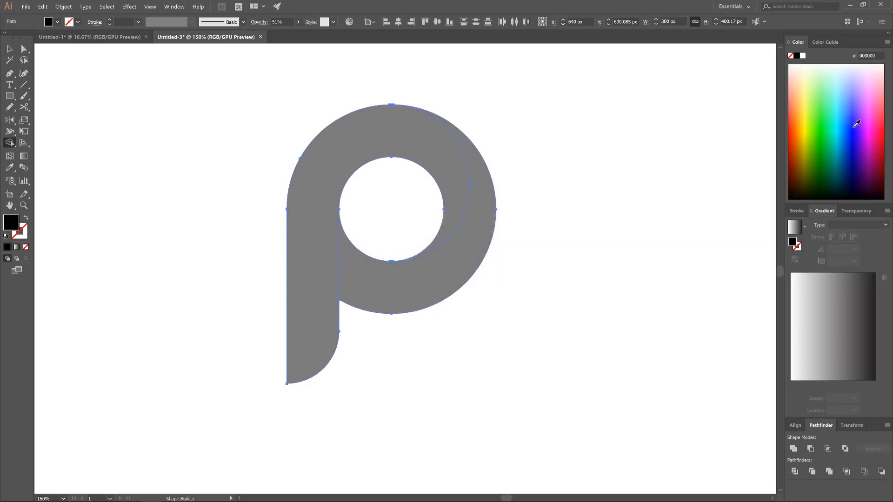
{"action": "left_click", "coordinate": [826, 132]}
{"action": "left_click", "coordinate": [9, 49]}
{"action": "key", "text": "ctrl+z"}
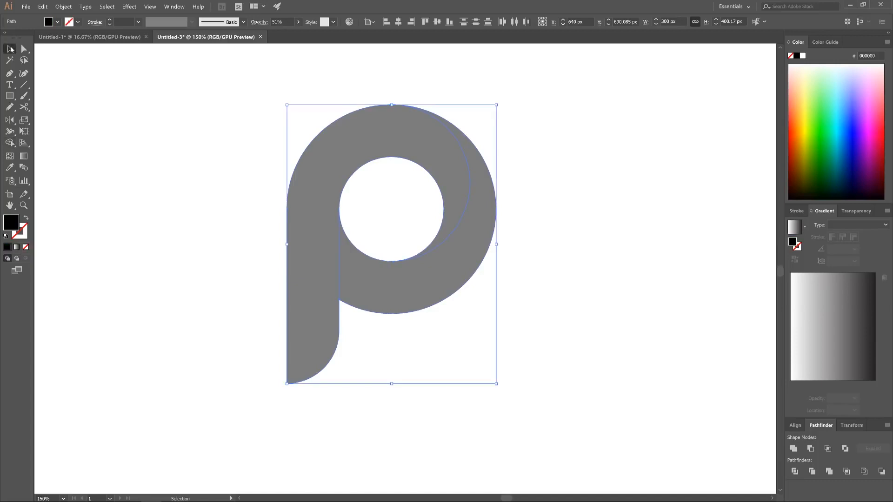
{"action": "left_click", "coordinate": [821, 121]}
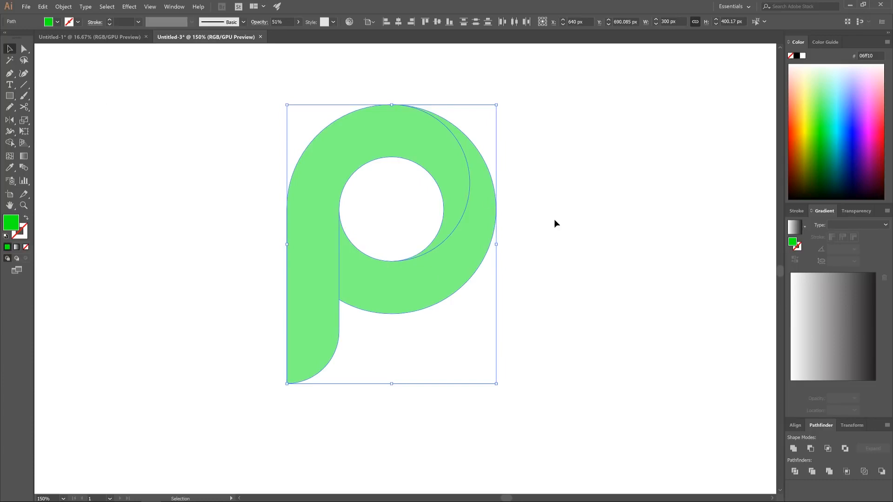
{"action": "key", "text": "ctrl+z"}
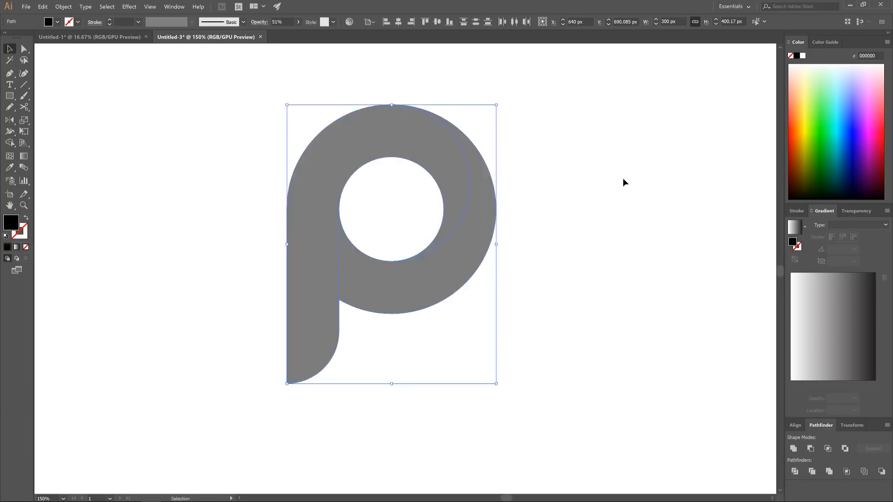
{"action": "left_click", "coordinate": [623, 180]}
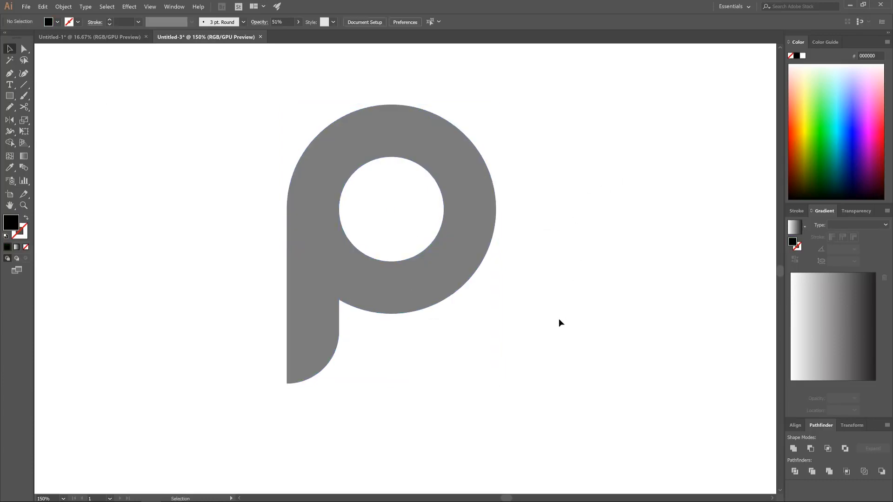
Fill only the P's lower-right crescent with bright green 00fd09
{"action": "left_click", "coordinate": [482, 215]}
{"action": "left_click", "coordinate": [820, 123]}
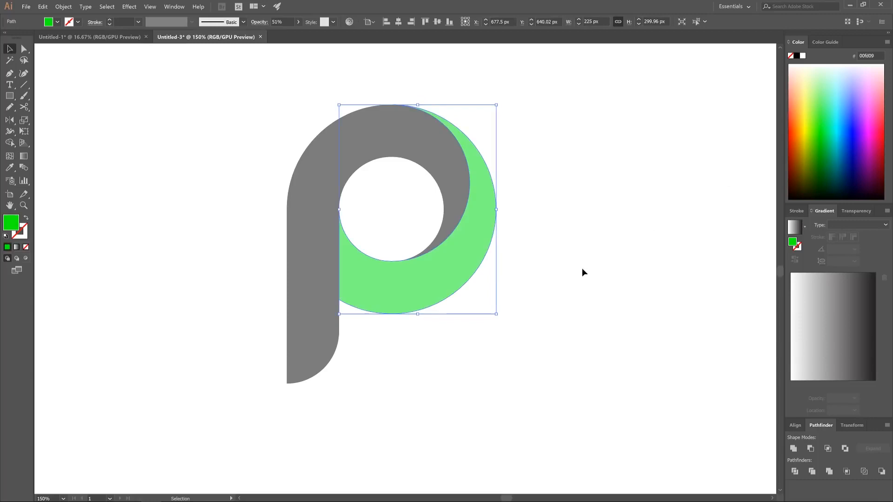
{"action": "left_click", "coordinate": [587, 242]}
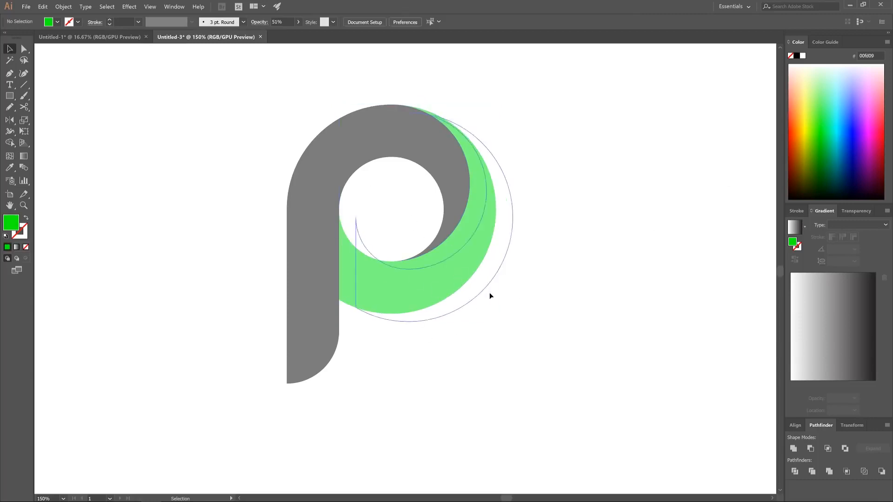
{"action": "left_click_drag", "start_coordinate": [489, 292], "coordinate": [579, 329]}
{"action": "left_click_drag", "start_coordinate": [463, 207], "coordinate": [413, 144]}
{"action": "left_click", "coordinate": [548, 350]}
{"action": "key", "text": "ctrl+z"}
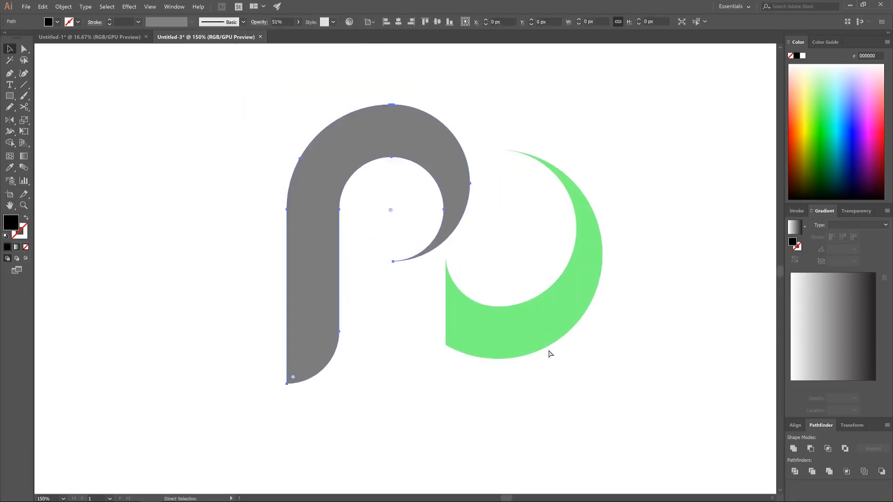
{"action": "key", "text": "v"}
{"action": "key", "text": "ctrl+z"}
{"action": "left_click", "coordinate": [512, 352]}
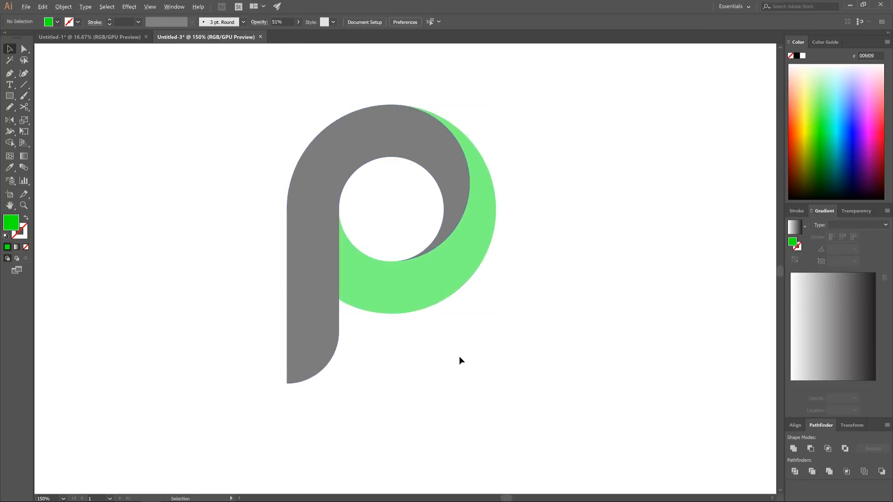
Select both parts of the P and raise their opacity to 100%
{"action": "key", "text": "ctrl+1"}
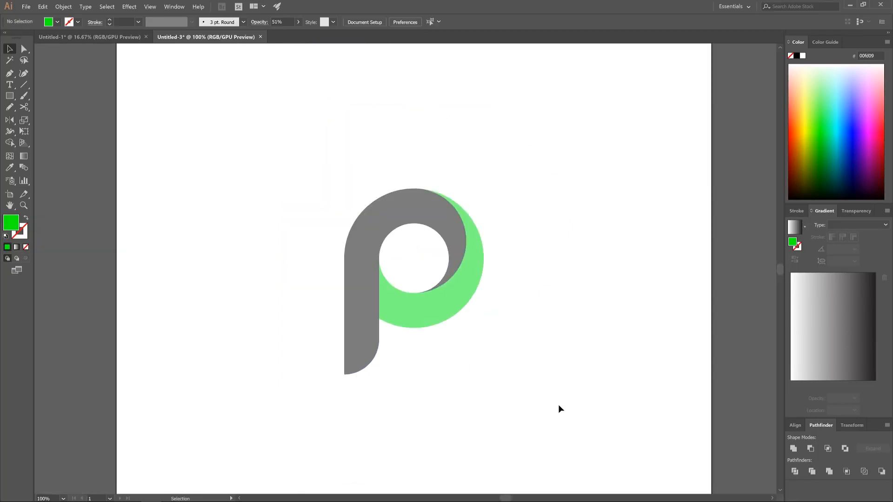
{"action": "left_click_drag", "start_coordinate": [560, 409], "coordinate": [235, 138]}
{"action": "left_click", "coordinate": [299, 22]}
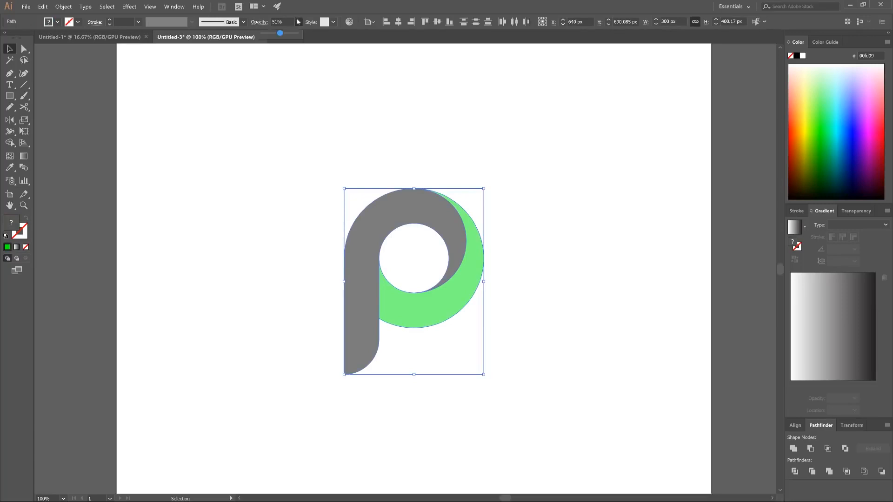
{"action": "left_click_drag", "start_coordinate": [280, 33], "coordinate": [296, 33]}
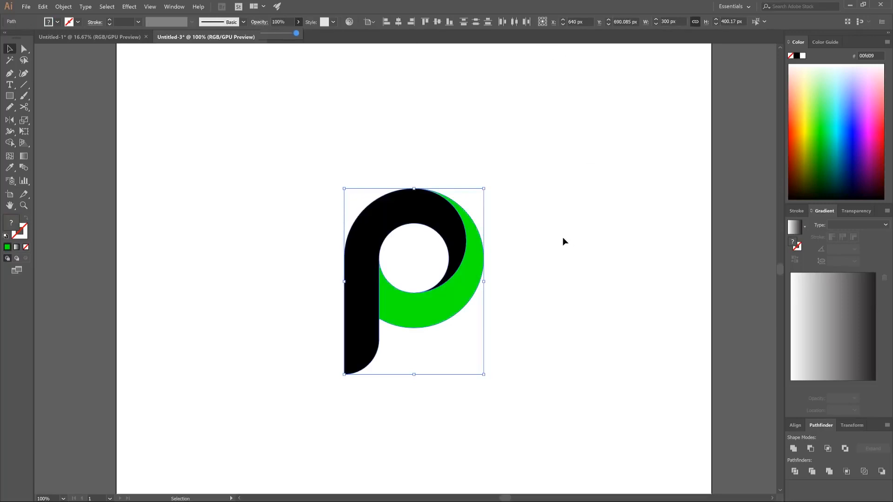
Fill only the P's black hooked stem with a linear gradient
{"action": "left_click", "coordinate": [581, 129]}
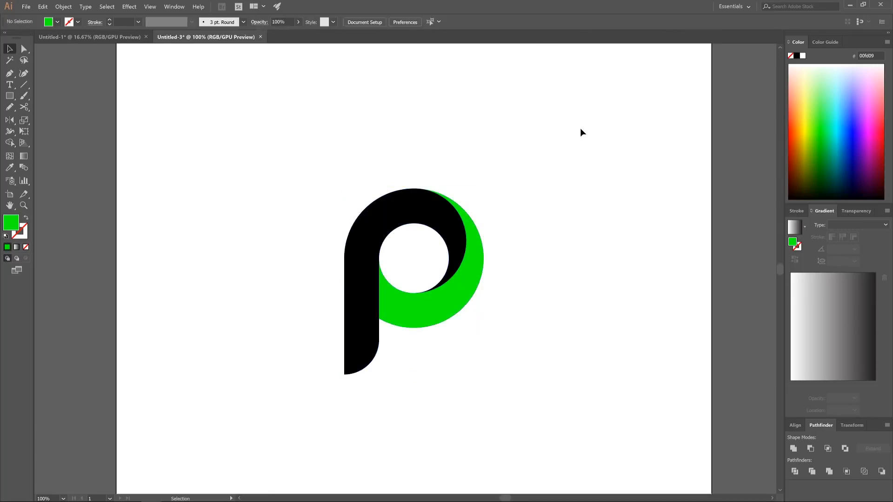
{"action": "left_click", "coordinate": [393, 206]}
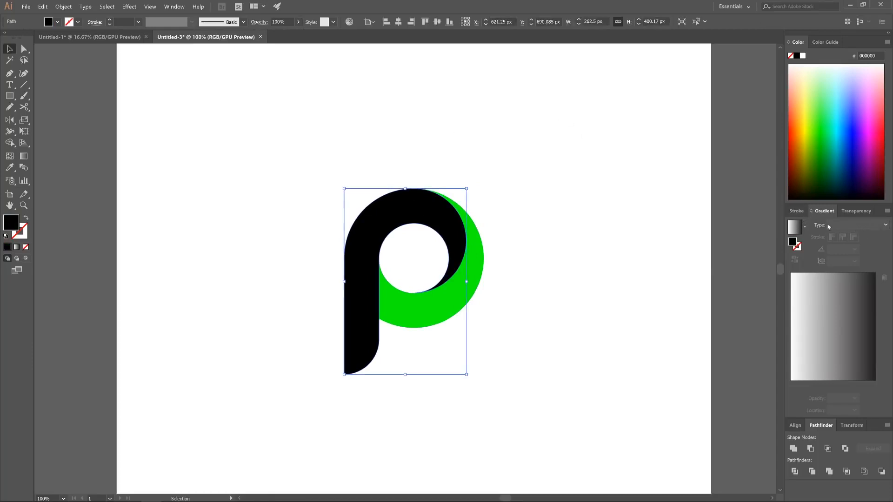
{"action": "left_click", "coordinate": [872, 226]}
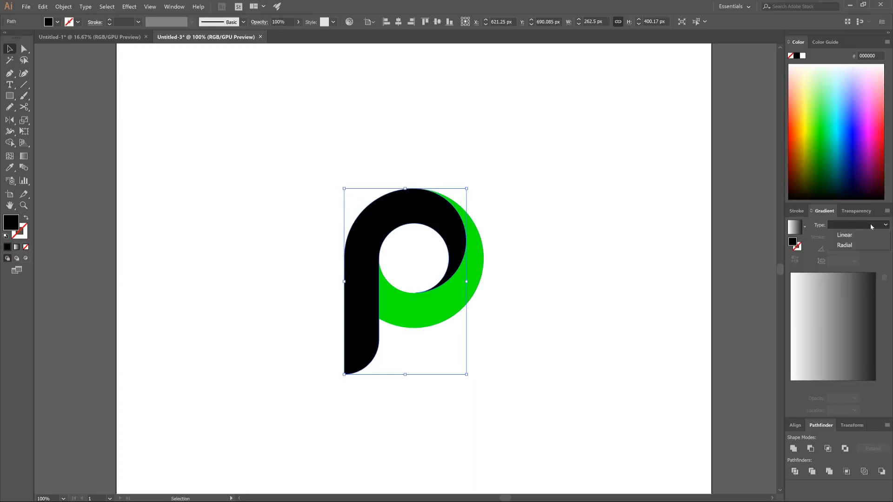
{"action": "left_click", "coordinate": [848, 236]}
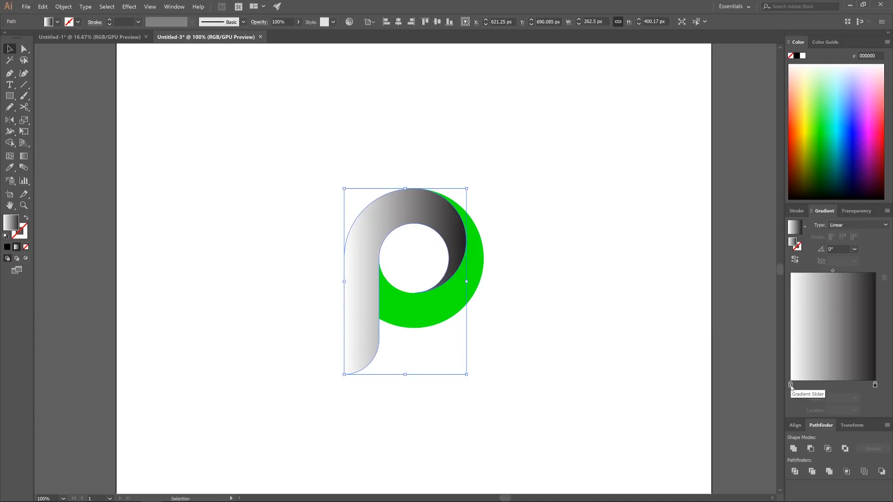
Switch the stem gradient's dark end stop to HSB and color it crimson red, about H 345, S 100, B 83
{"action": "double_click", "coordinate": [876, 386]}
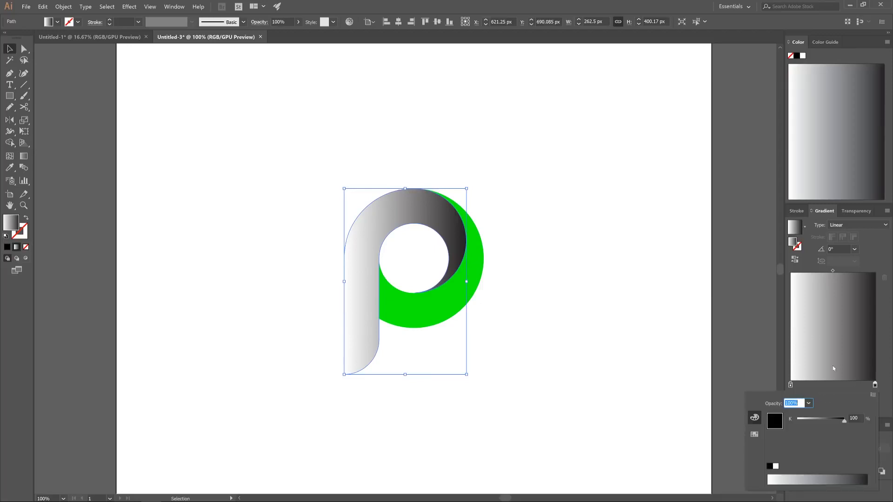
{"action": "left_click", "coordinate": [873, 395]}
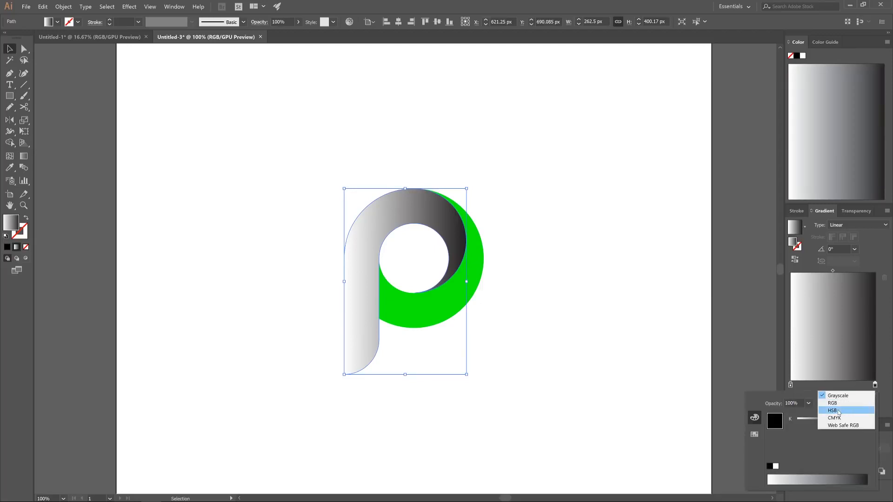
{"action": "left_click", "coordinate": [833, 410]}
{"action": "left_click", "coordinate": [863, 477]}
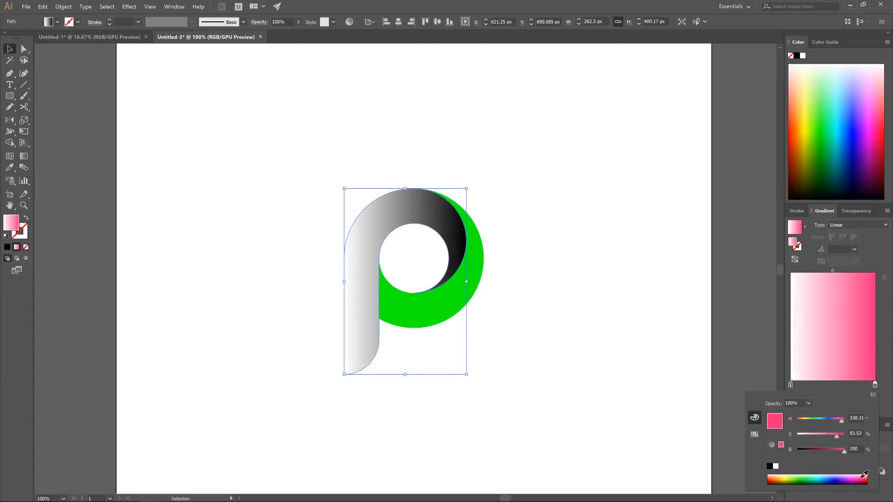
{"action": "left_click_drag", "start_coordinate": [865, 475], "coordinate": [867, 476]}
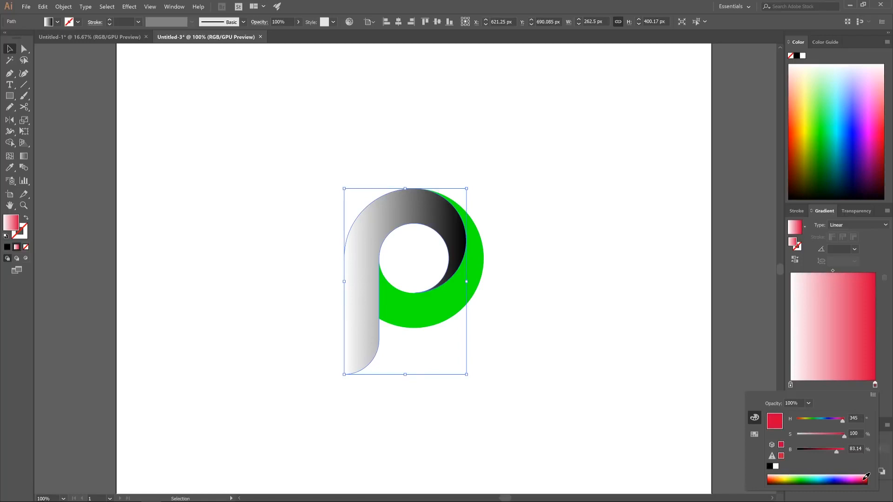
{"action": "left_click", "coordinate": [887, 360]}
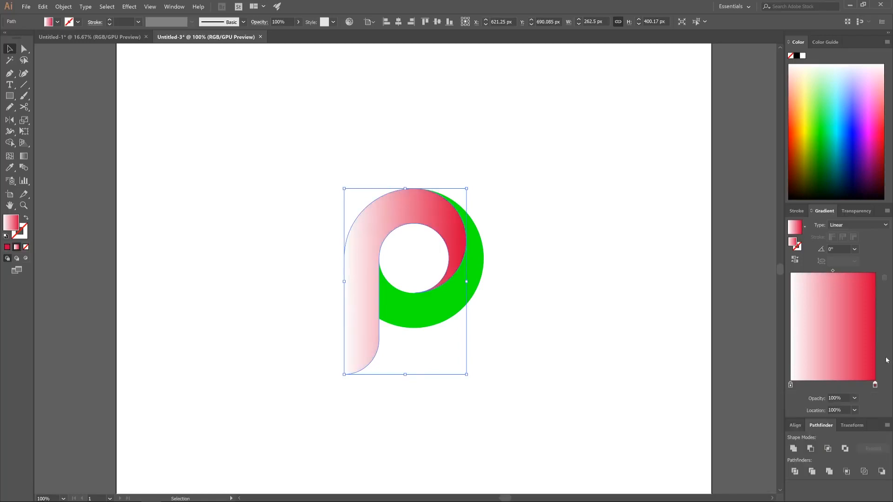
Switch the stem gradient's white start stop to HSB and color it yellow-orange, about H 47, S 92, B 100
{"action": "double_click", "coordinate": [791, 385]}
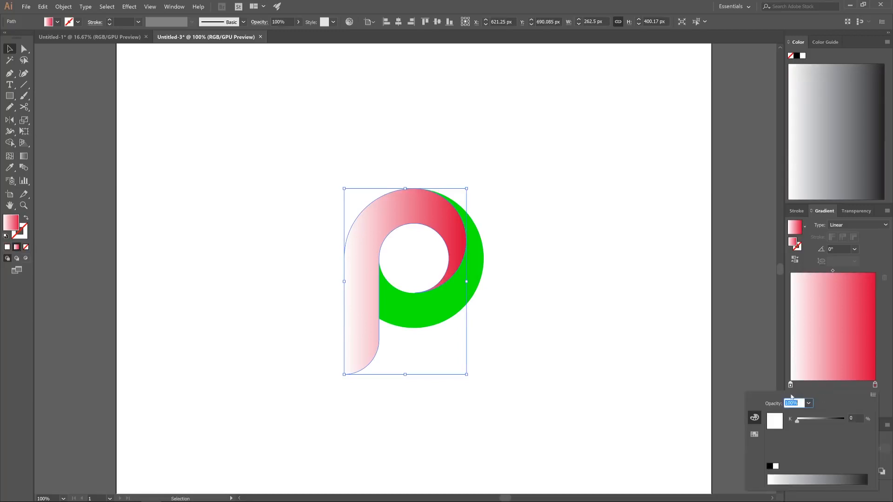
{"action": "left_click", "coordinate": [873, 394]}
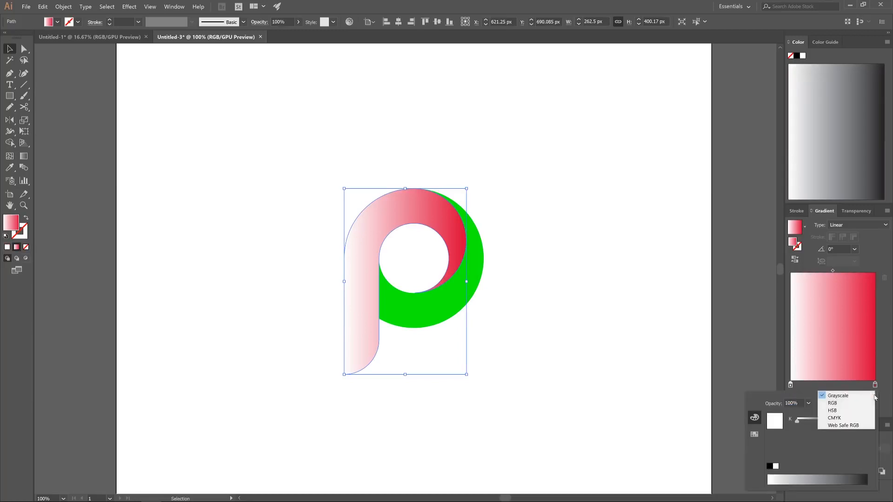
{"action": "left_click", "coordinate": [844, 411]}
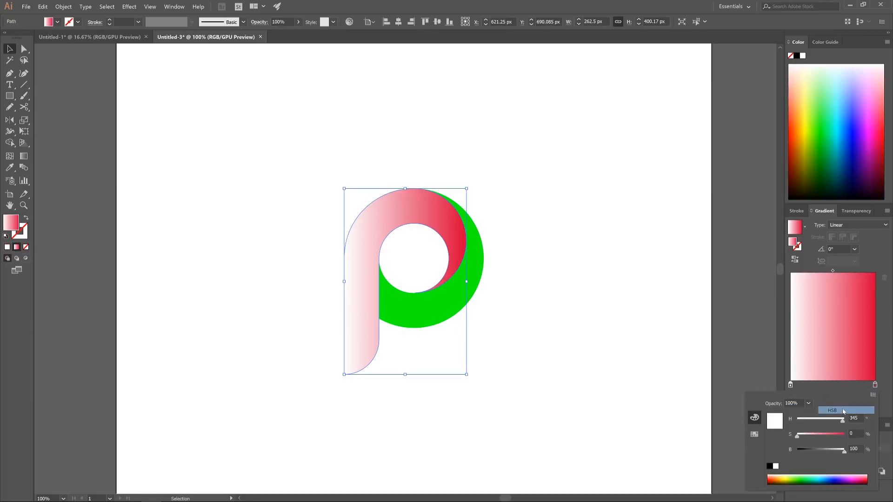
{"action": "left_click", "coordinate": [784, 475]}
{"action": "left_click_drag", "start_coordinate": [783, 475], "coordinate": [783, 474]}
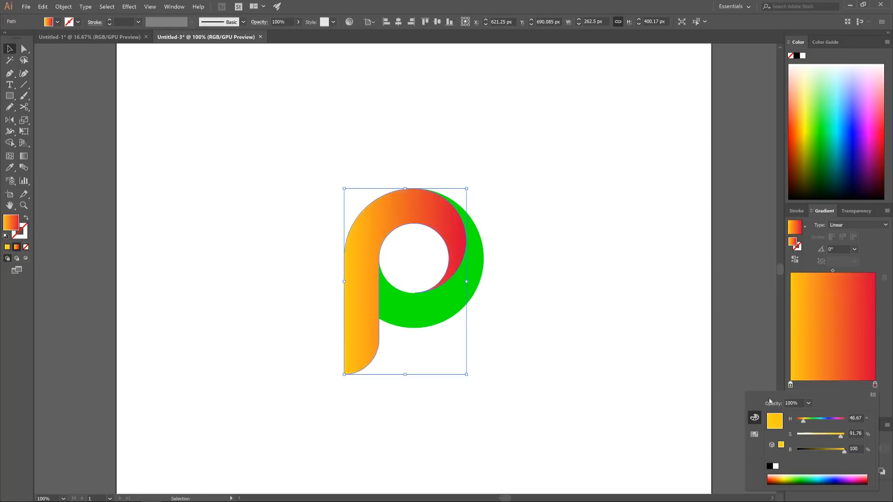
{"action": "left_click", "coordinate": [890, 332]}
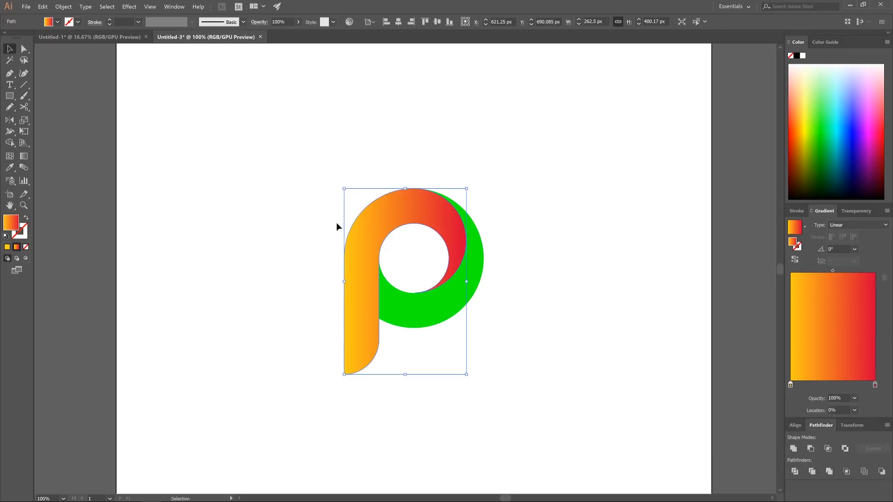
Fill the green crescent with the same linear gradient and reverse its direction to -180° so the red end meets the stem
{"action": "left_click", "coordinate": [436, 303]}
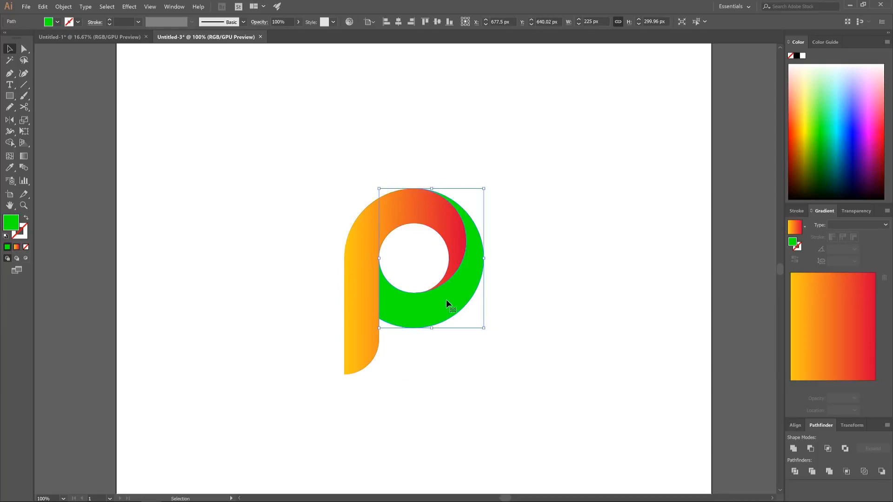
{"action": "left_click", "coordinate": [858, 225]}
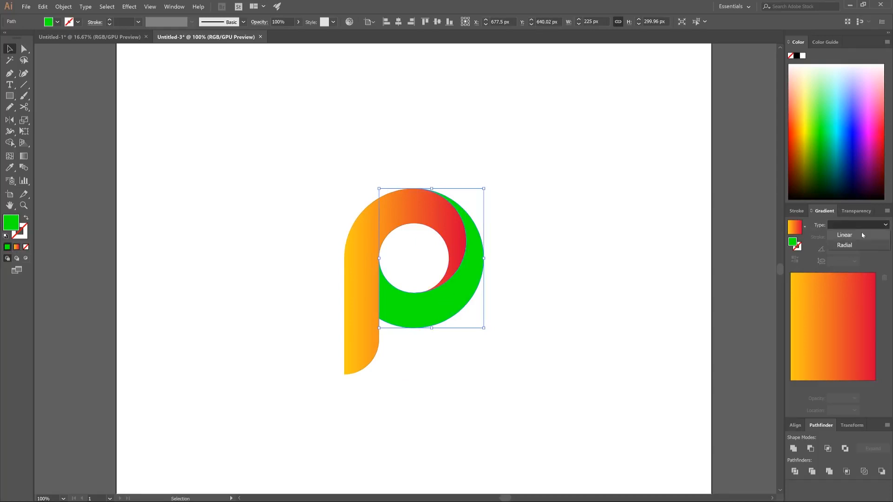
{"action": "left_click", "coordinate": [862, 233]}
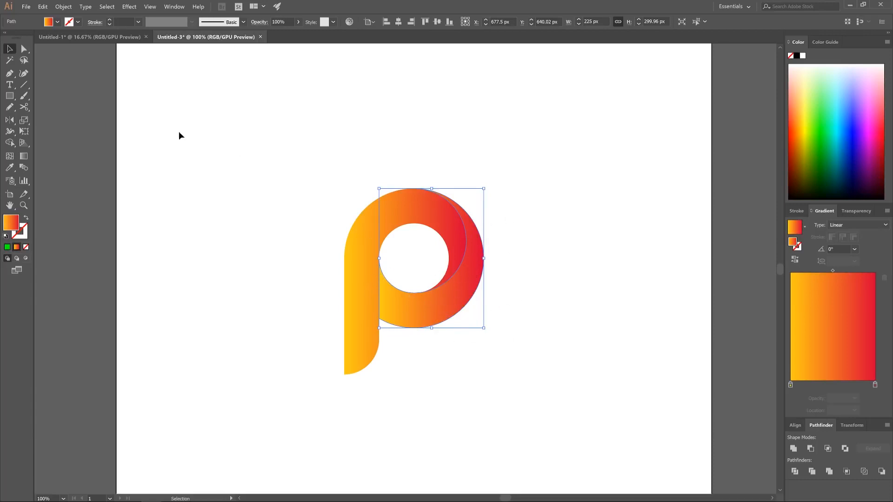
{"action": "left_click", "coordinate": [23, 157]}
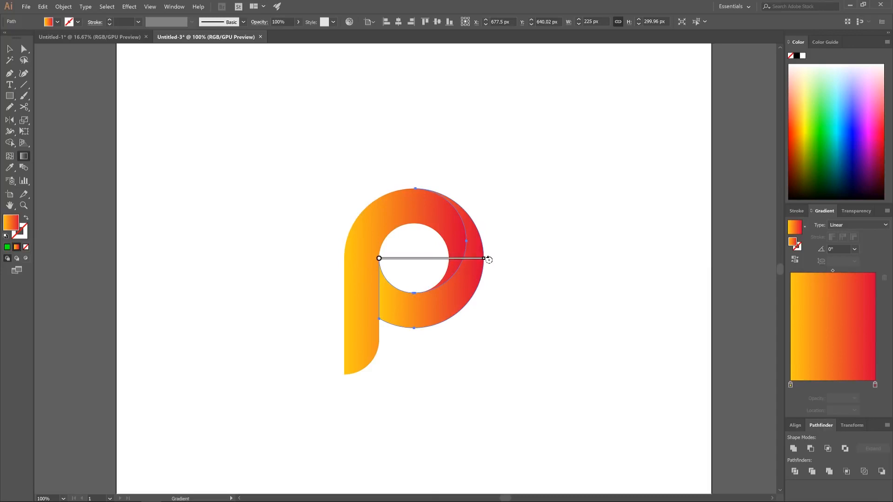
{"action": "mouse_move", "coordinate": [488, 260]}
{"action": "left_mouse_down"}
{"action": "mouse_move", "coordinate": [490, 277]}
{"action": "mouse_move", "coordinate": [462, 322]}
{"action": "mouse_move", "coordinate": [384, 363]}
{"action": "mouse_move", "coordinate": [325, 341]}
{"action": "mouse_move", "coordinate": [305, 319]}
{"action": "mouse_move", "coordinate": [295, 281]}
{"action": "mouse_move", "coordinate": [304, 251]}
{"action": "mouse_move", "coordinate": [302, 279]}
{"action": "mouse_move", "coordinate": [291, 264]}
{"action": "left_mouse_up"}
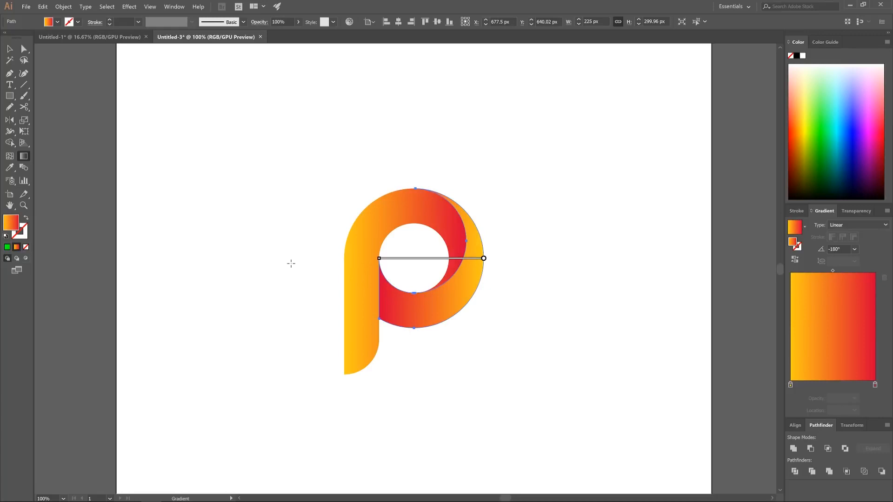
{"action": "left_click", "coordinate": [10, 49]}
{"action": "left_click", "coordinate": [383, 138]}
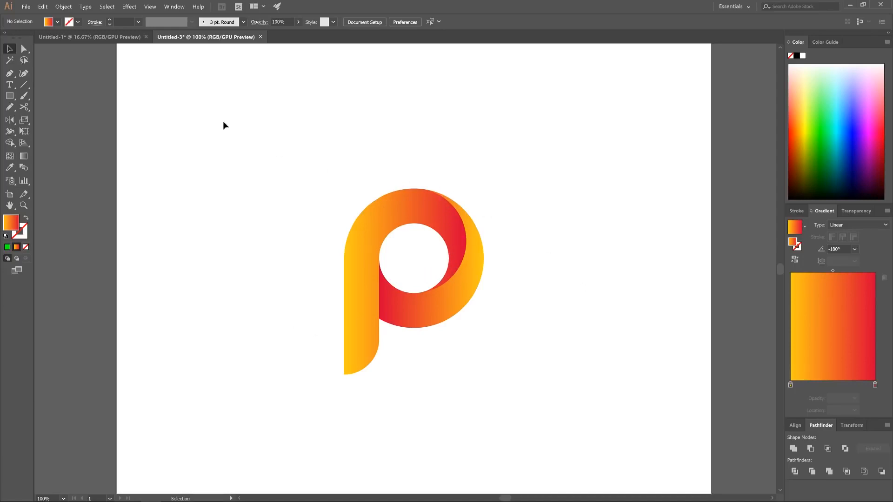
Draw a circle about 168 px in diameter in the empty area beside the P and fill it solid blue
{"action": "left_click", "coordinate": [10, 96]}
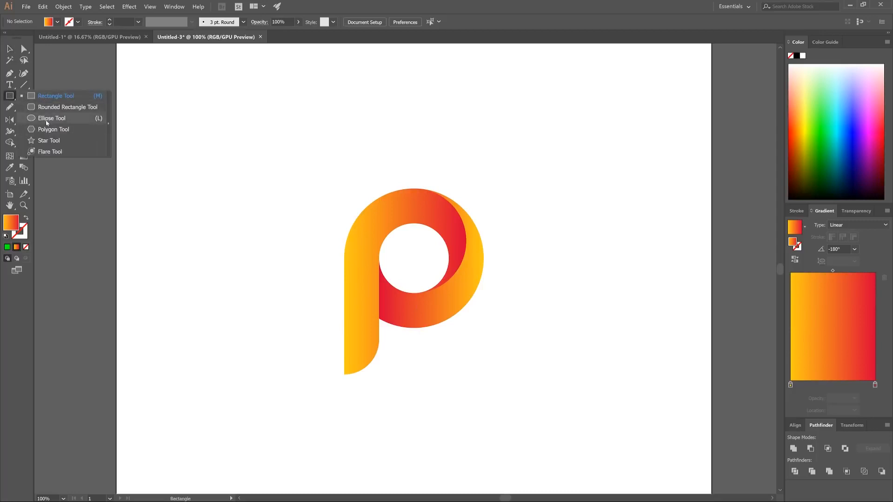
{"action": "left_click", "coordinate": [46, 121]}
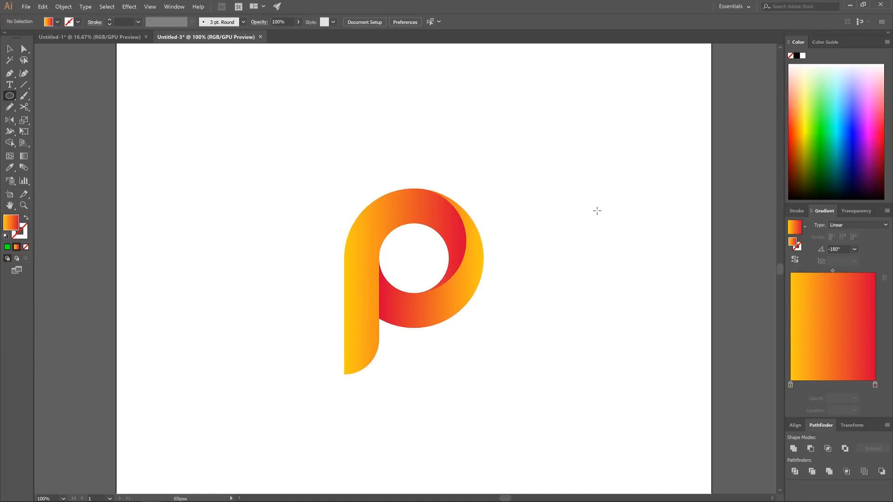
{"action": "left_click_drag", "start_coordinate": [581, 215], "coordinate": [615, 234]}
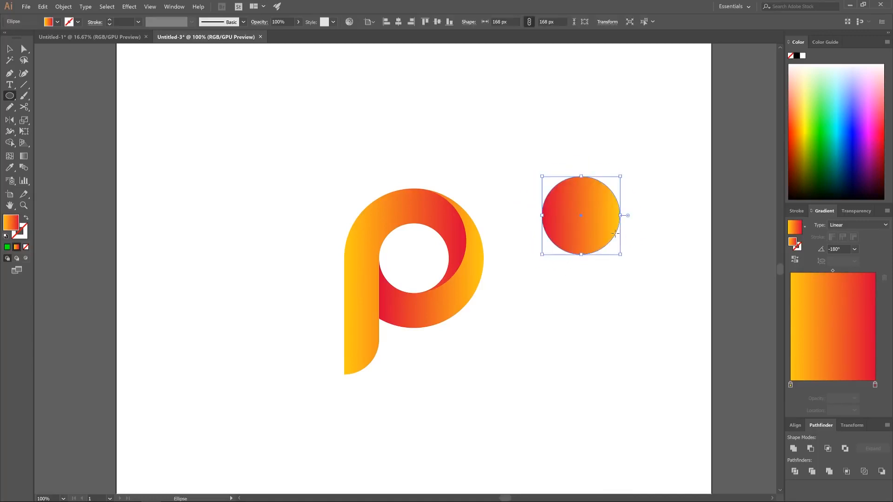
{"action": "left_click", "coordinate": [856, 130]}
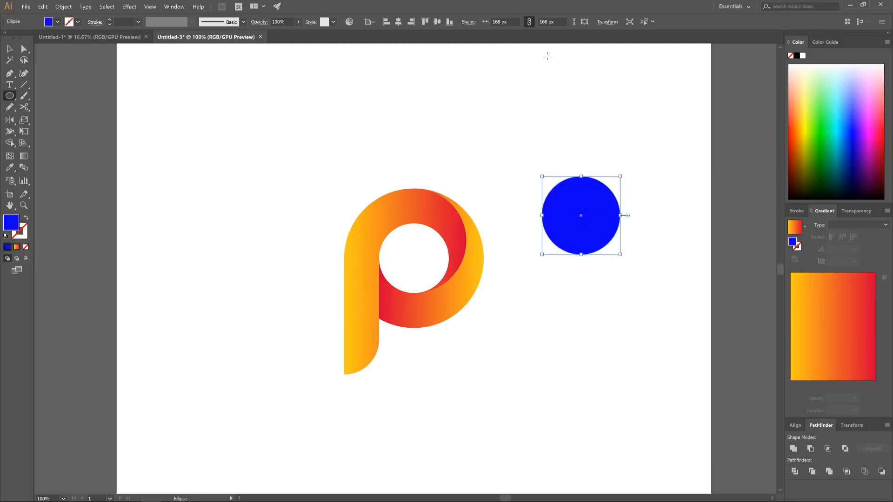
Set the blue circle's diameter to 150 px and lower its opacity to 44%
{"action": "left_click", "coordinate": [499, 21]}
{"action": "type", "text": "15"}
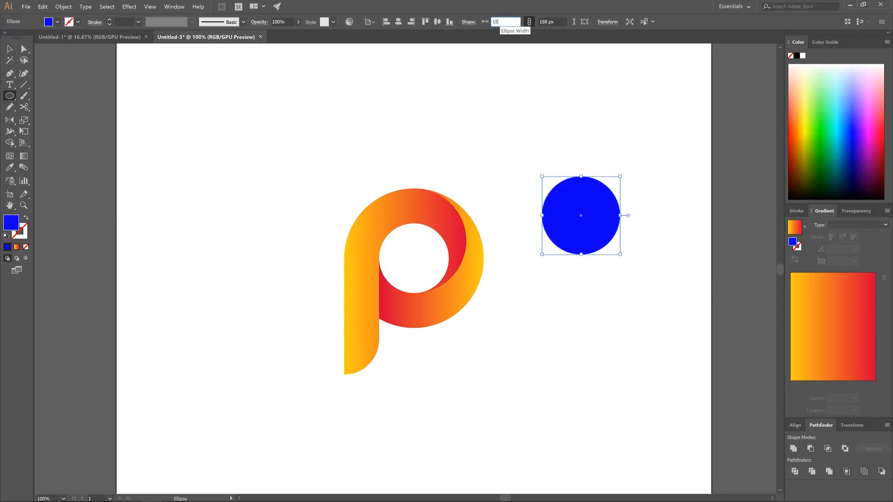
{"action": "type", "text": "0"}
{"action": "key", "text": "Return"}
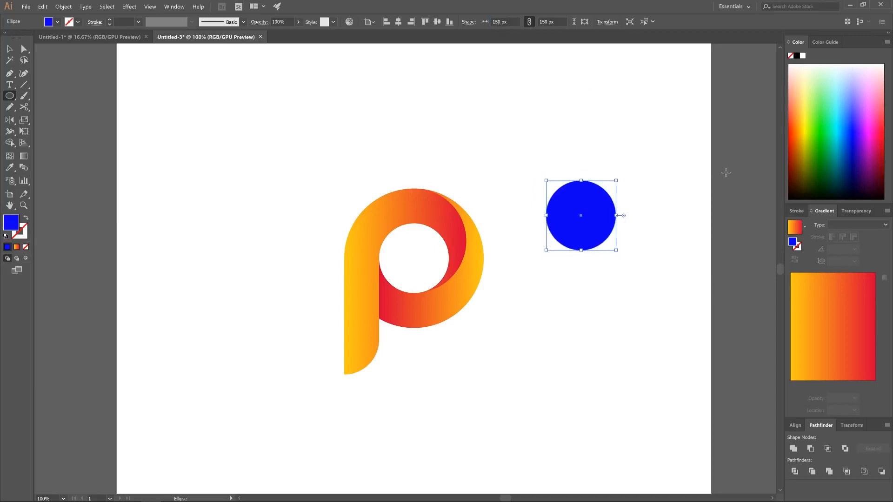
{"action": "left_click", "coordinate": [298, 22]}
{"action": "left_click_drag", "start_coordinate": [297, 33], "coordinate": [276, 34]}
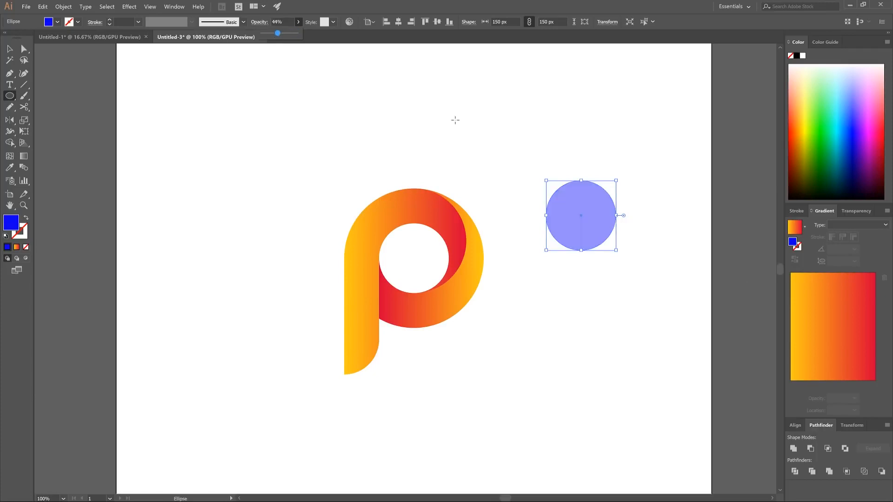
Center the blue circle horizontally and vertically on the artboard, inside the P's round hole
{"action": "left_click", "coordinate": [796, 426]}
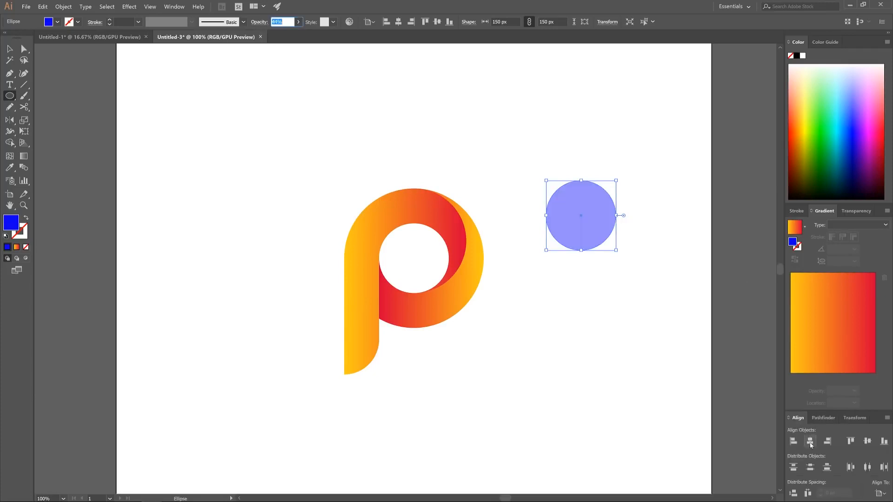
{"action": "left_click", "coordinate": [810, 442]}
{"action": "left_click", "coordinate": [867, 442]}
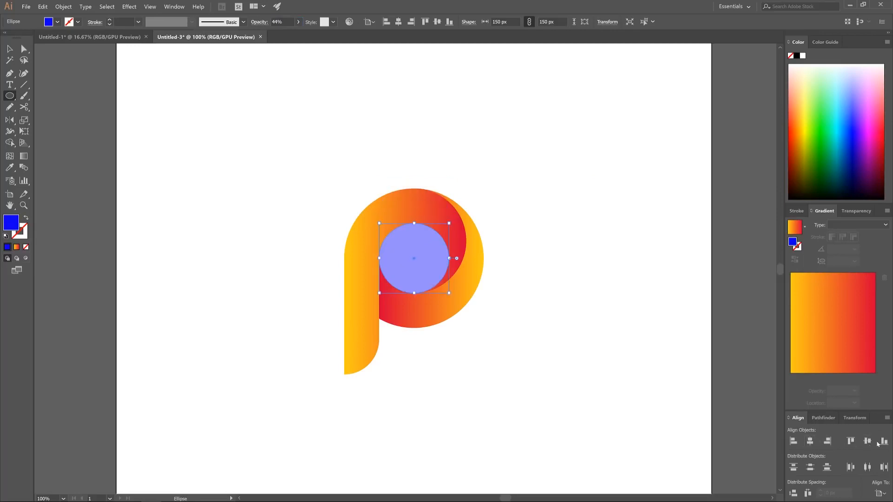
Scale a copy of the blue circle to about 225 px, keeping its bottom point fixed and its top on the P's upper edge
{"action": "left_click", "coordinate": [9, 48]}
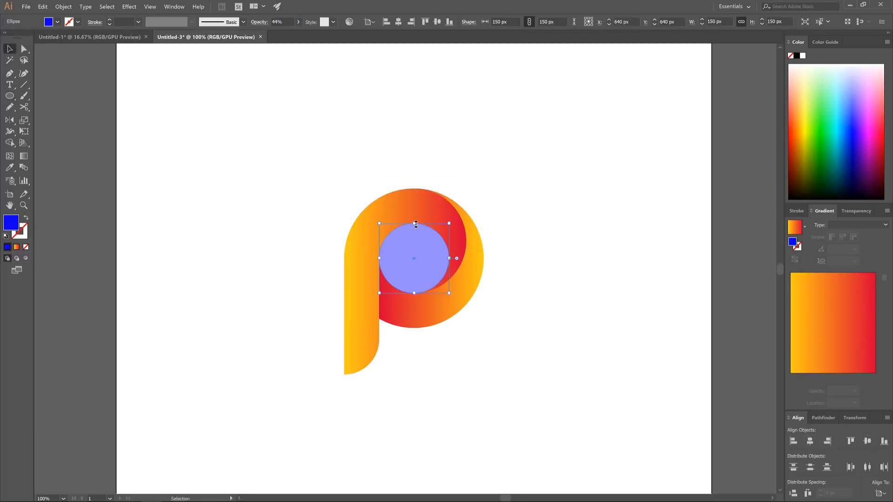
{"action": "left_click_drag", "start_coordinate": [416, 225], "coordinate": [414, 189]}
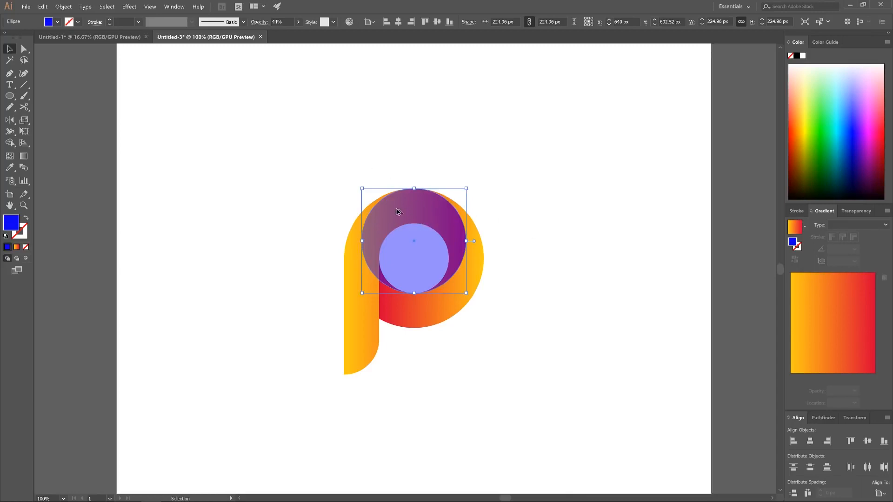
Duplicate the larger blue circle, fill the duplicate green, and snap it exactly over the original
{"action": "left_click_drag", "start_coordinate": [400, 222], "coordinate": [508, 253]}
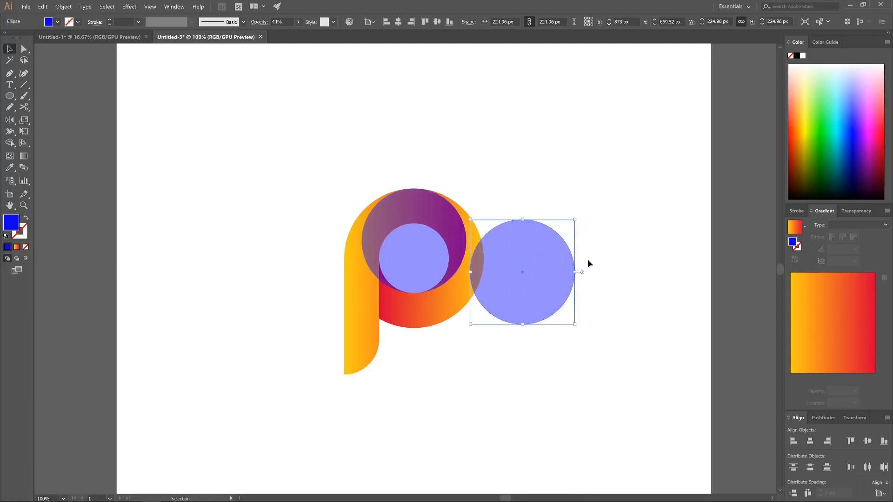
{"action": "left_click", "coordinate": [829, 123]}
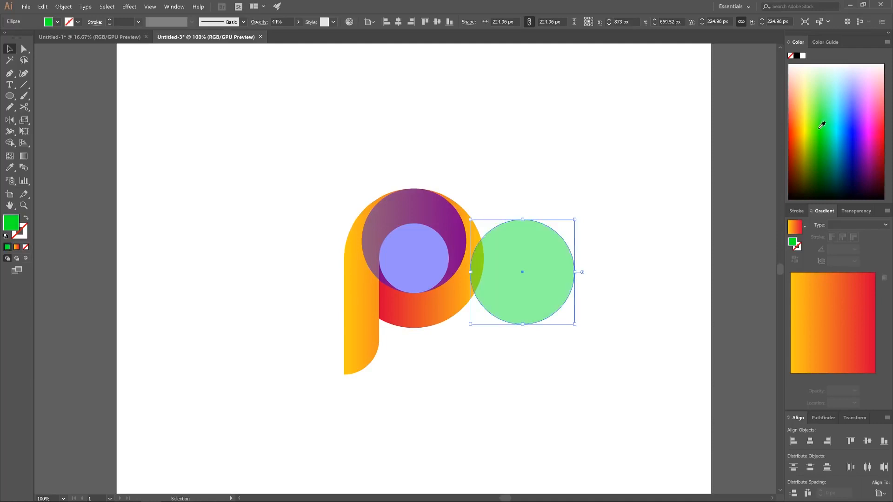
{"action": "key", "text": "a"}
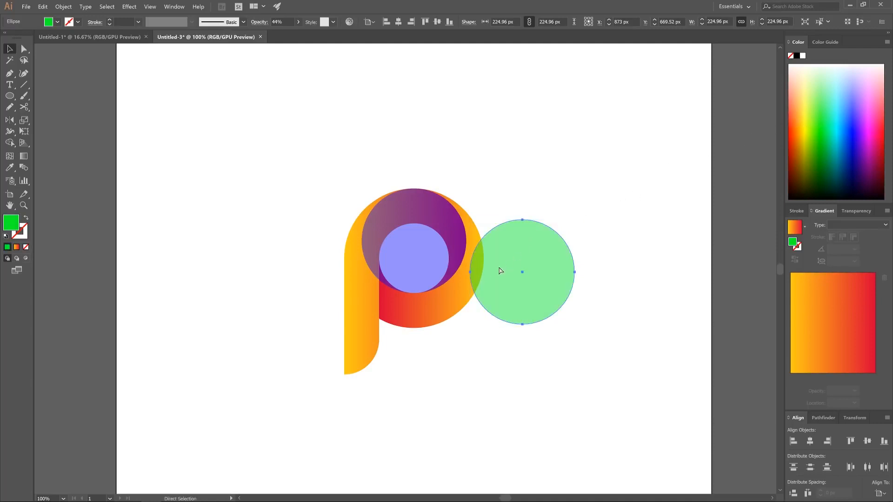
{"action": "left_click_drag", "start_coordinate": [473, 276], "coordinate": [364, 244]}
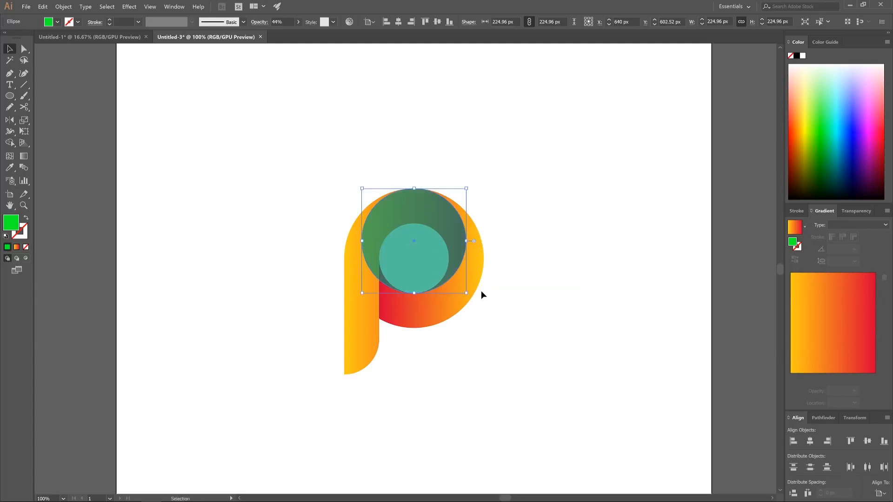
Shrink the green circle to about 201 px toward its upper-left corner, and subtract it from the larger blue circle to leave a crescent
{"action": "mouse_move", "coordinate": [466, 293]}
{"action": "left_mouse_down"}
{"action": "mouse_move", "coordinate": [455, 278]}
{"action": "mouse_move", "coordinate": [459, 283]}
{"action": "left_mouse_up"}
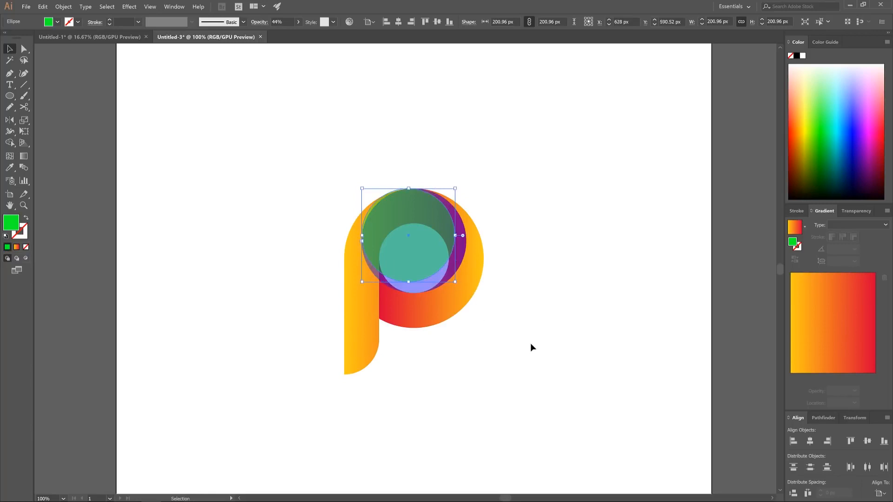
{"action": "left_click", "coordinate": [440, 281], "text": "shift"}
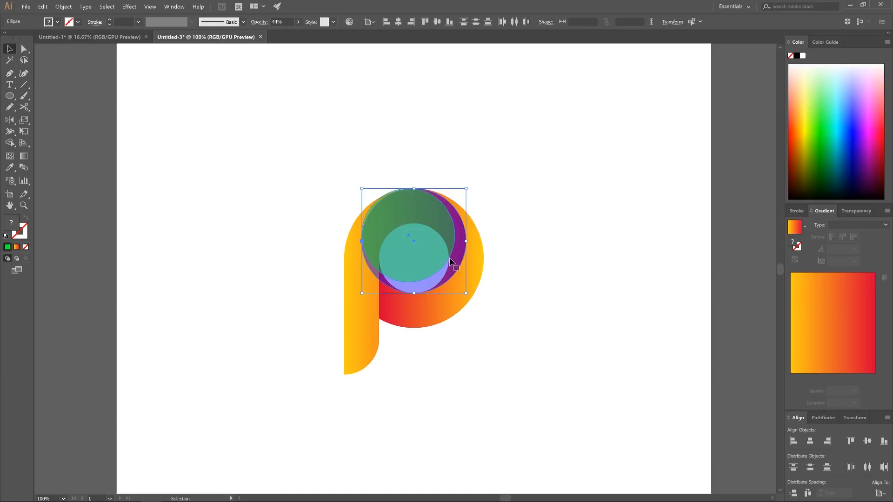
{"action": "left_click", "coordinate": [823, 417]}
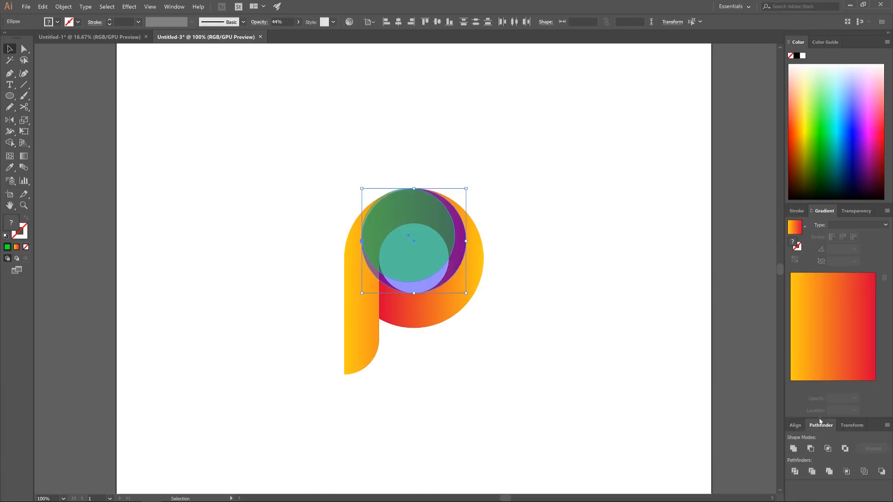
{"action": "left_click", "coordinate": [811, 449]}
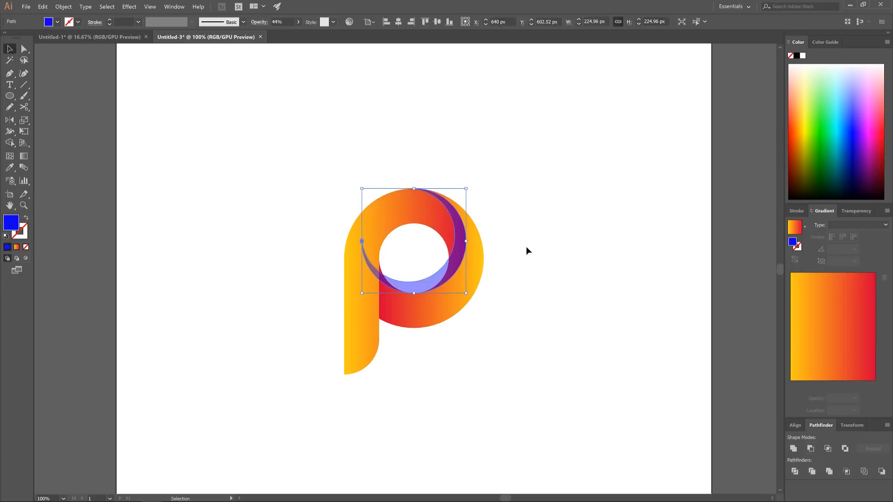
Trim away the crescent portion inside the P's round hole with Shape Builder, and delete the leftover sliver over the stem
{"action": "left_click", "coordinate": [407, 203], "text": "shift"}
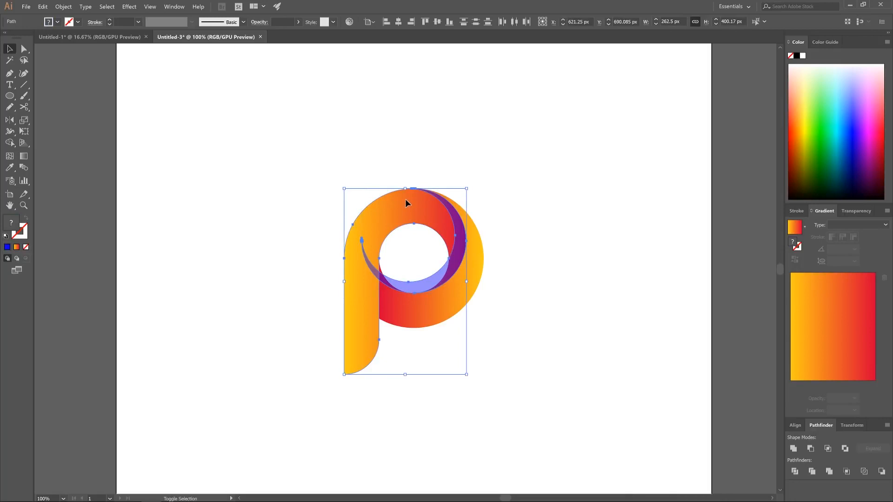
{"action": "left_click", "coordinate": [9, 144]}
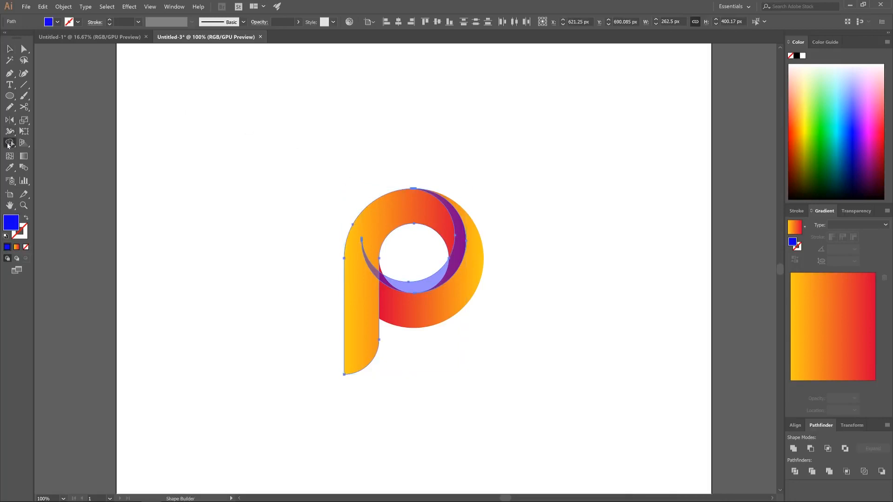
{"action": "left_click", "coordinate": [426, 287], "text": "alt"}
{"action": "key", "text": "v"}
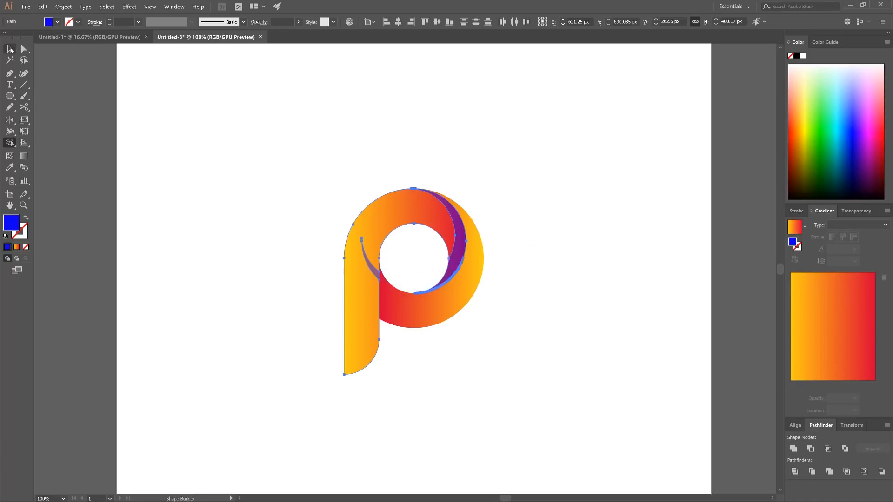
{"action": "left_click", "coordinate": [593, 165]}
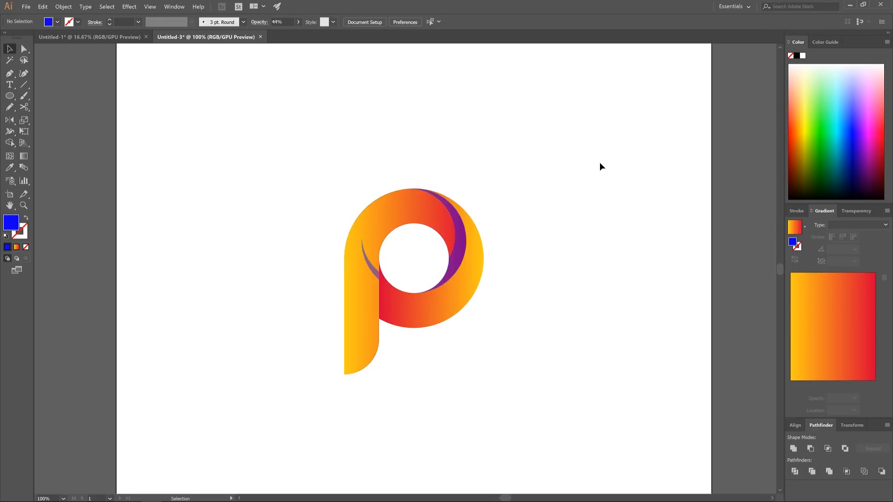
{"action": "left_click_drag", "start_coordinate": [371, 273], "coordinate": [288, 198]}
{"action": "key", "text": "Delete"}
Fill the remaining crescent on the P's bowl with black and lower its opacity to 21%
{"action": "left_click", "coordinate": [456, 235]}
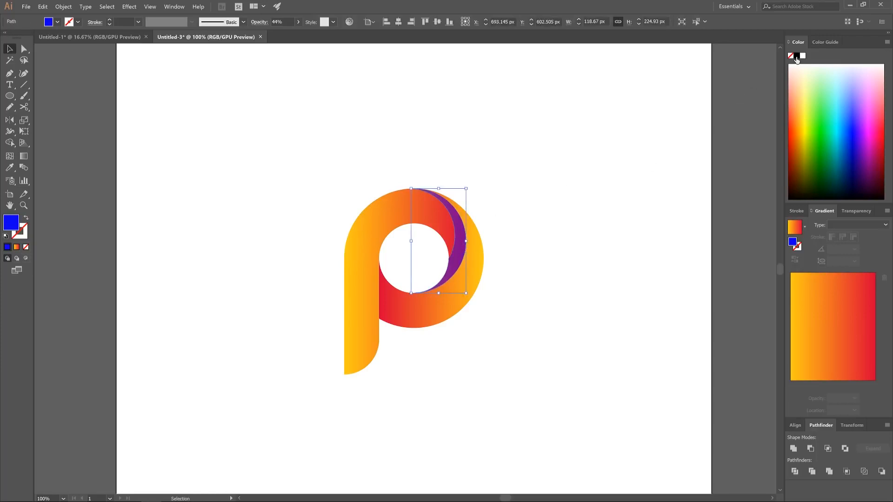
{"action": "left_click", "coordinate": [796, 56]}
{"action": "left_click", "coordinate": [297, 22]}
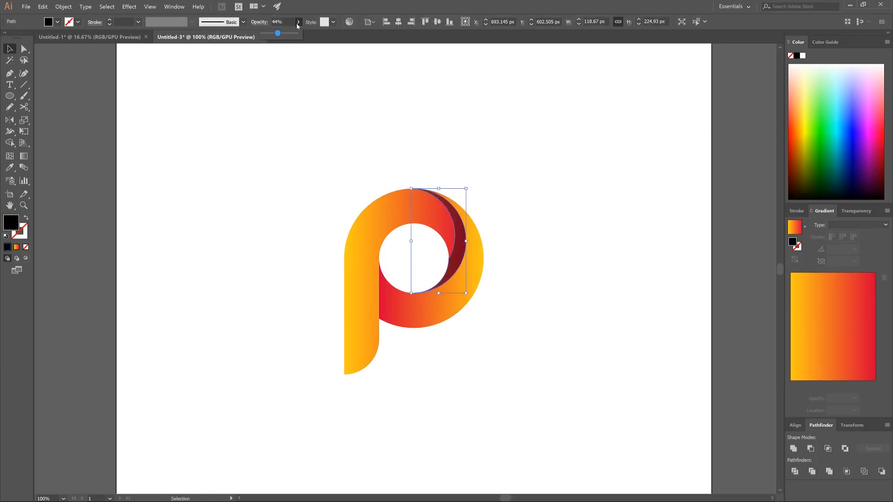
{"action": "left_click_drag", "start_coordinate": [277, 35], "coordinate": [270, 35]}
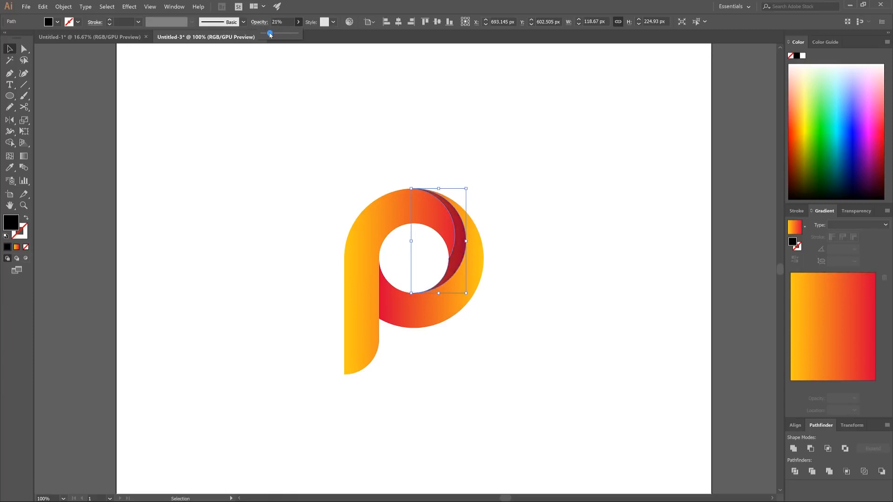
{"action": "left_click", "coordinate": [542, 229]}
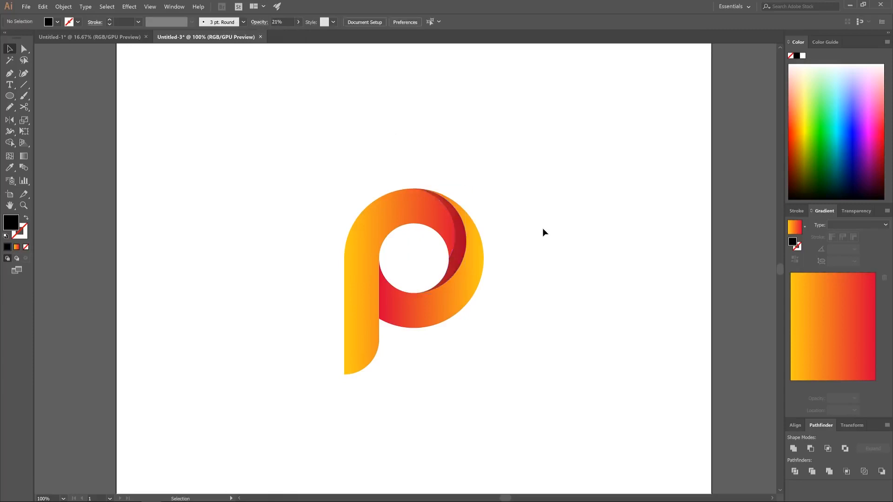